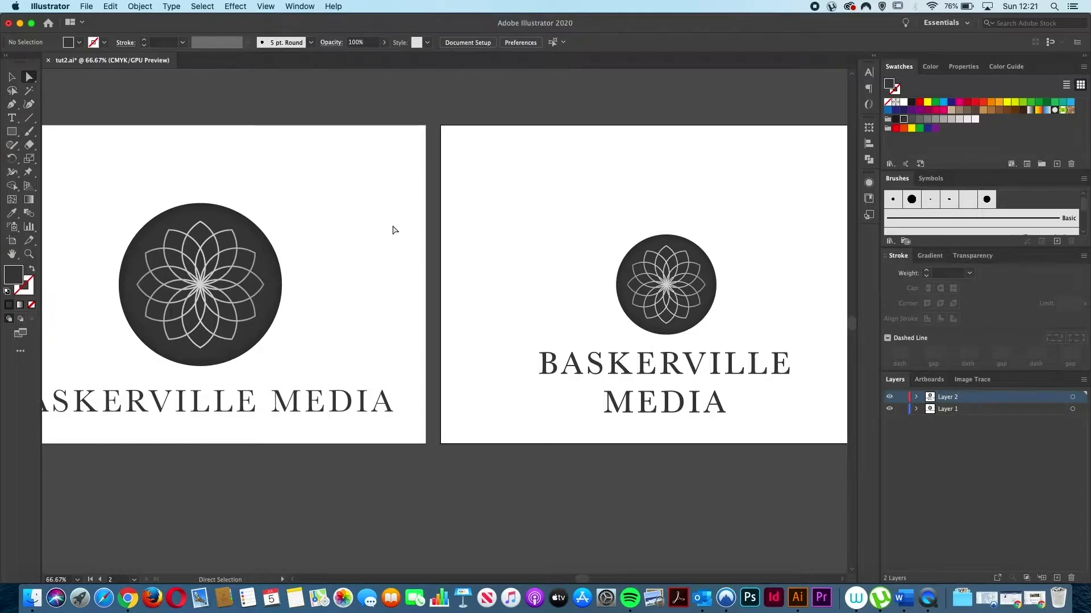
- Examine the Save As formats and the Adobe PDF save options for the logo document, leaving without saving
{"action": "left_click", "coordinate": [87, 7]}
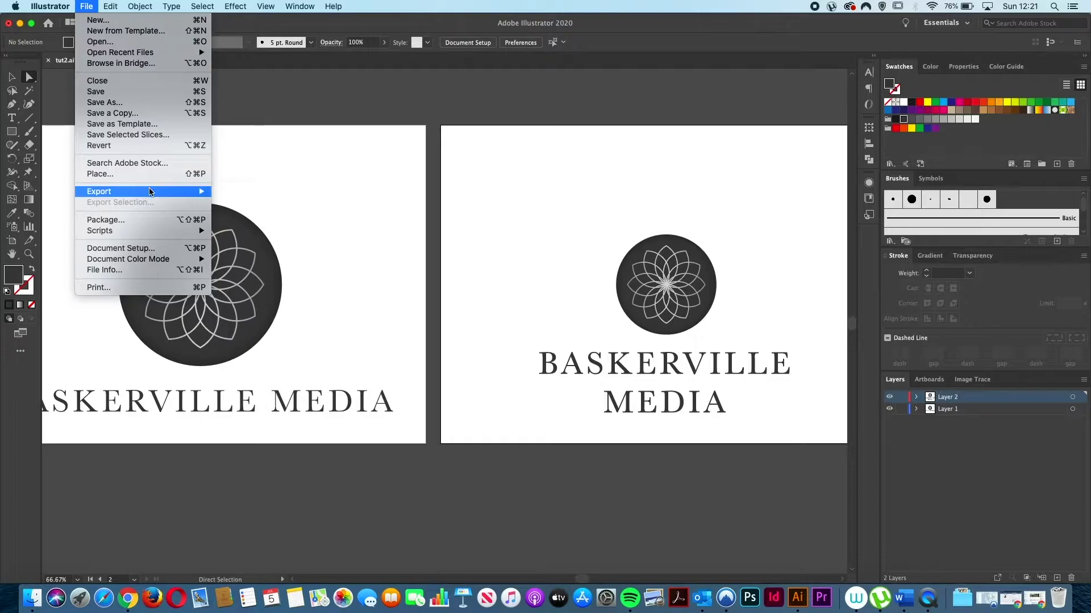
{"action": "mouse_move", "coordinate": [151, 192]}
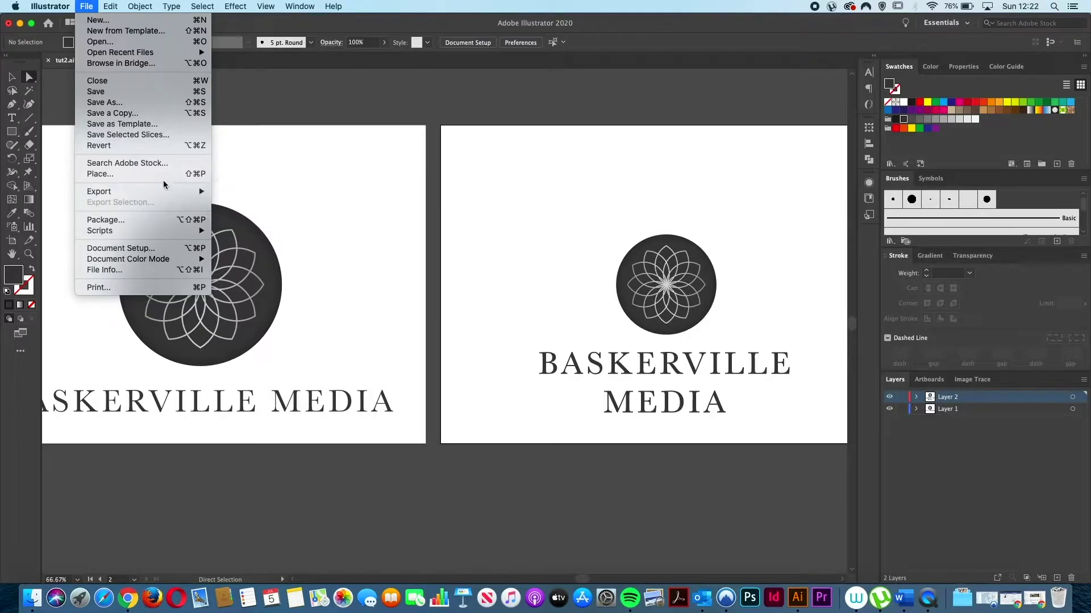
{"action": "left_click", "coordinate": [127, 106]}
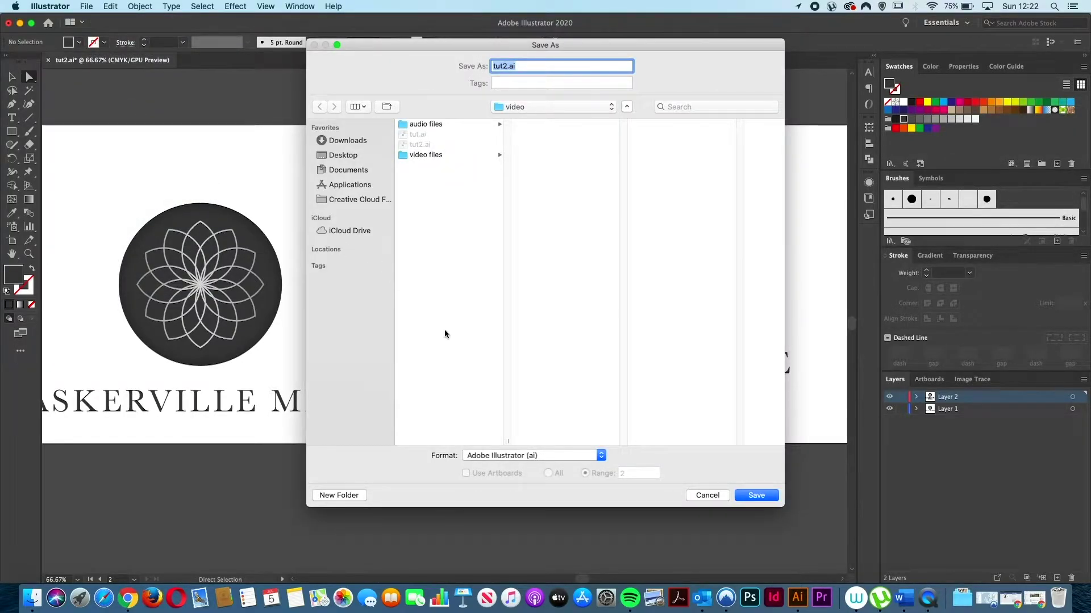
{"action": "left_click", "coordinate": [601, 456]}
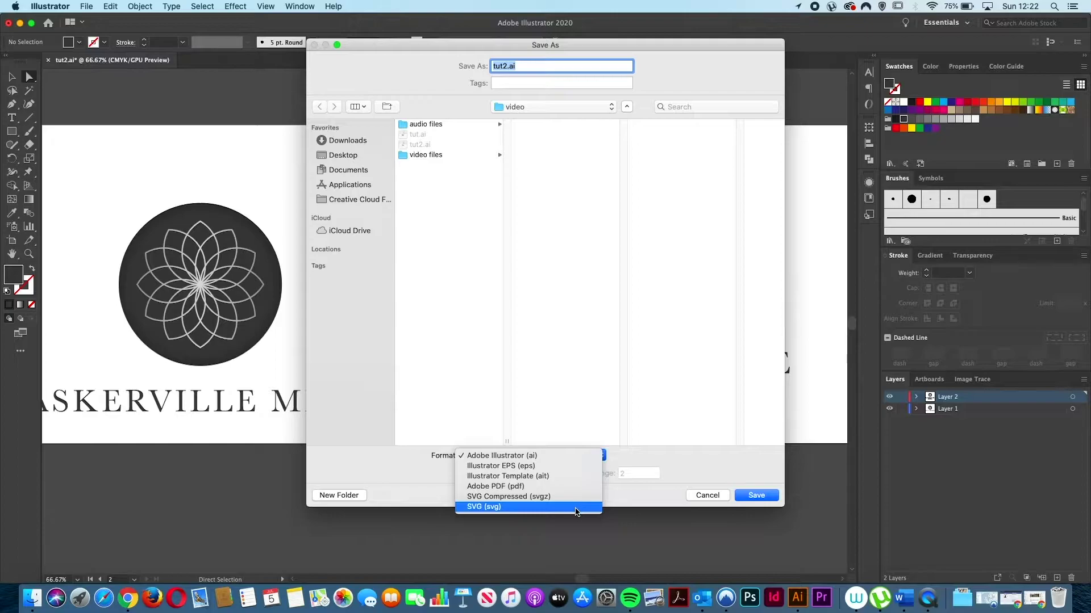
{"action": "left_click", "coordinate": [503, 489]}
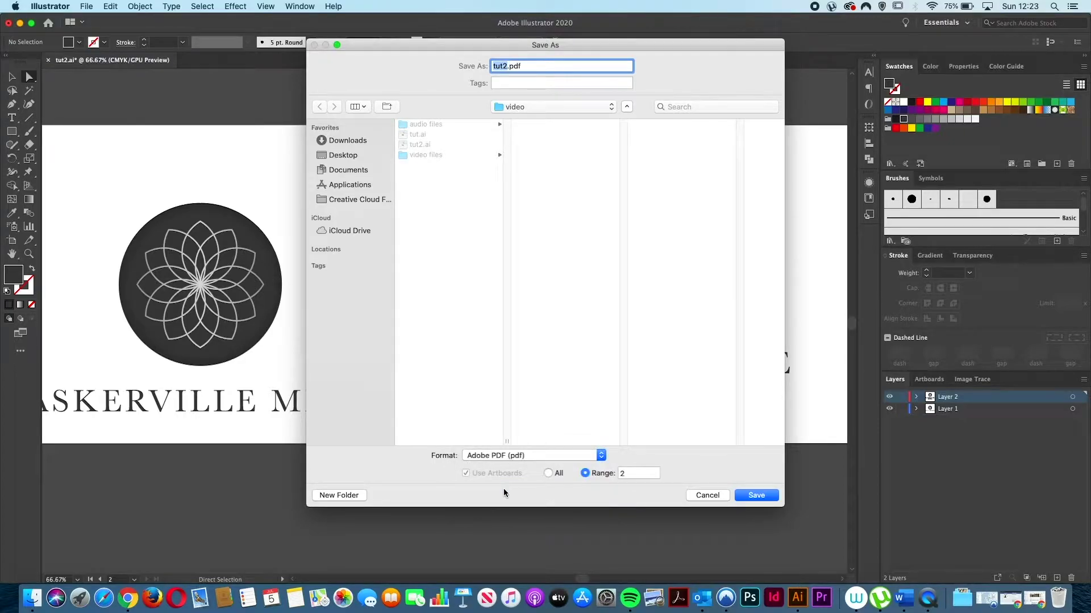
{"action": "left_click", "coordinate": [757, 499]}
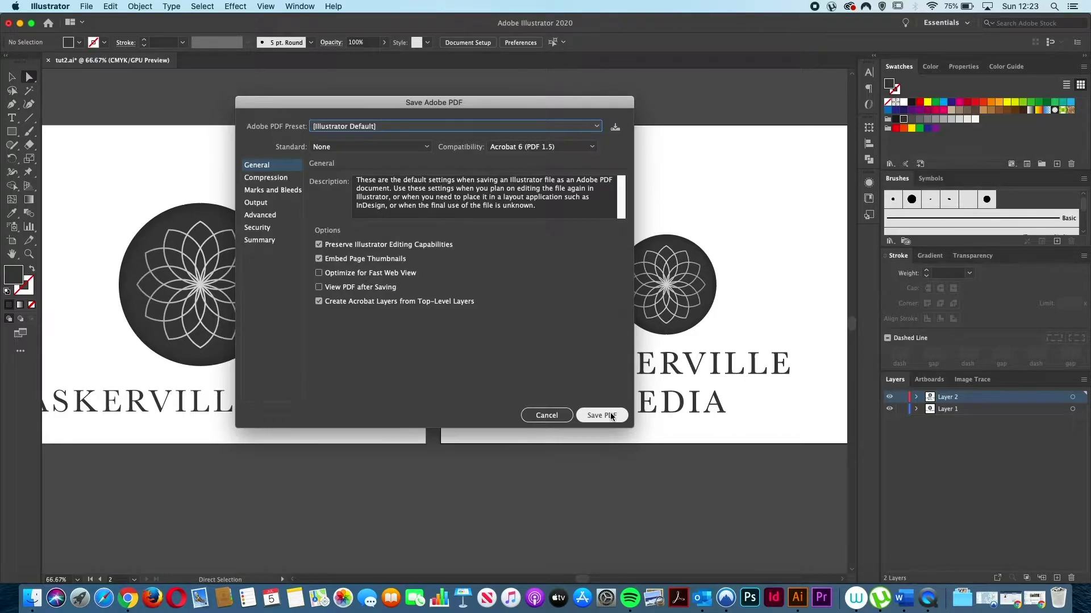
{"action": "left_click", "coordinate": [547, 415]}
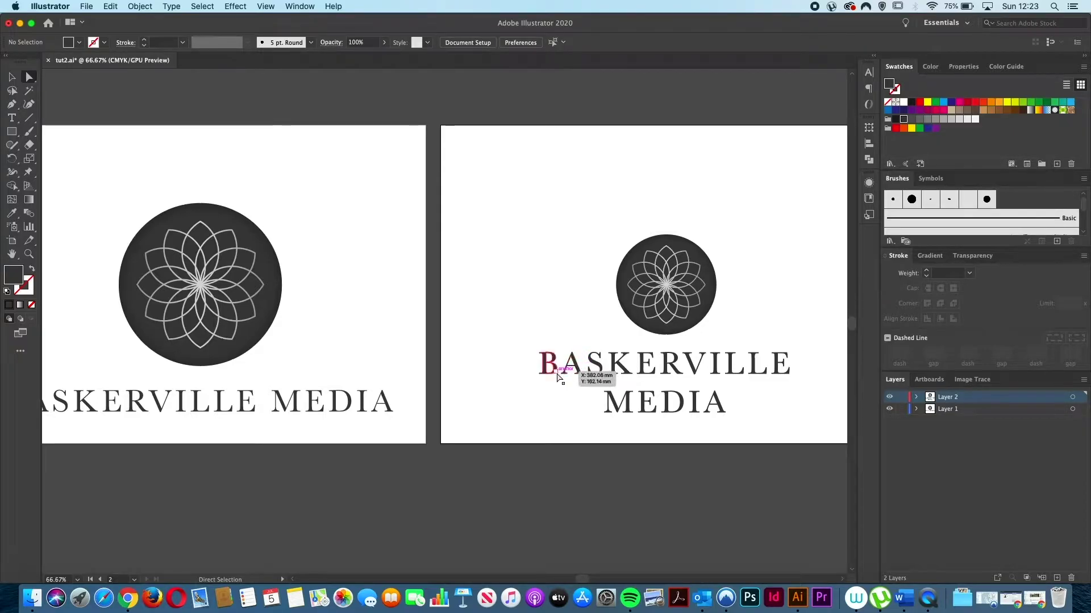
- Convert the BASKERVILLE MEDIA text on the first artboard to outlines and deselect it
{"action": "left_click", "coordinate": [388, 408]}
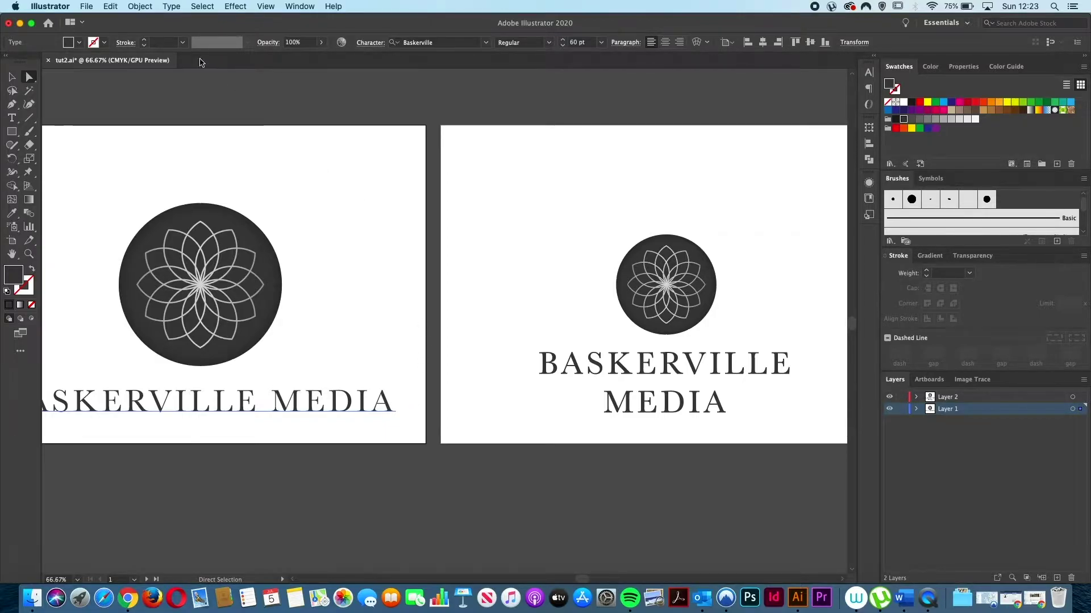
{"action": "left_click", "coordinate": [173, 7]}
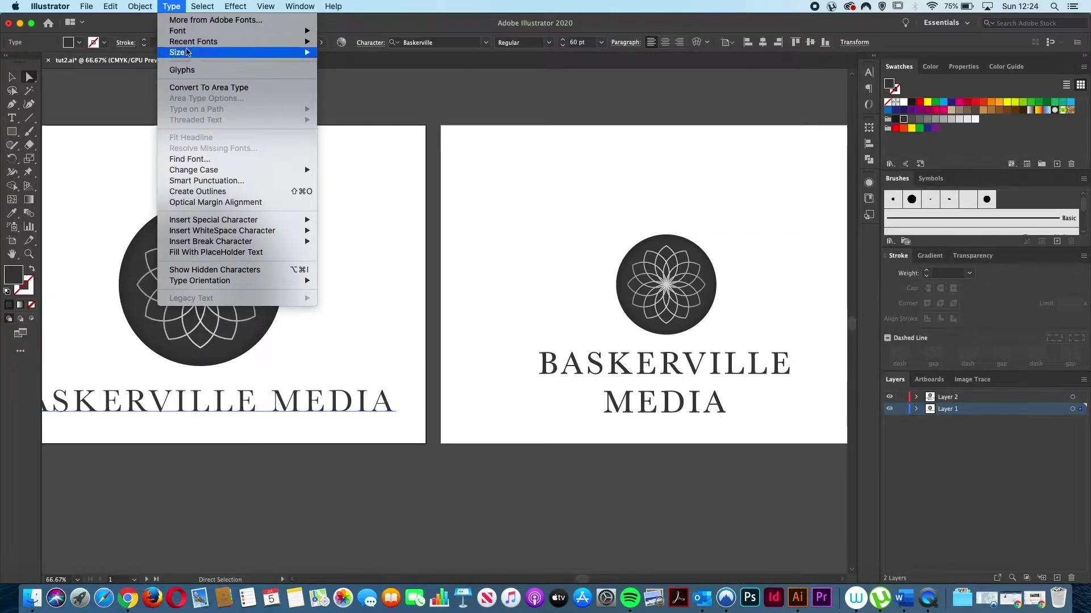
{"action": "left_click", "coordinate": [225, 192]}
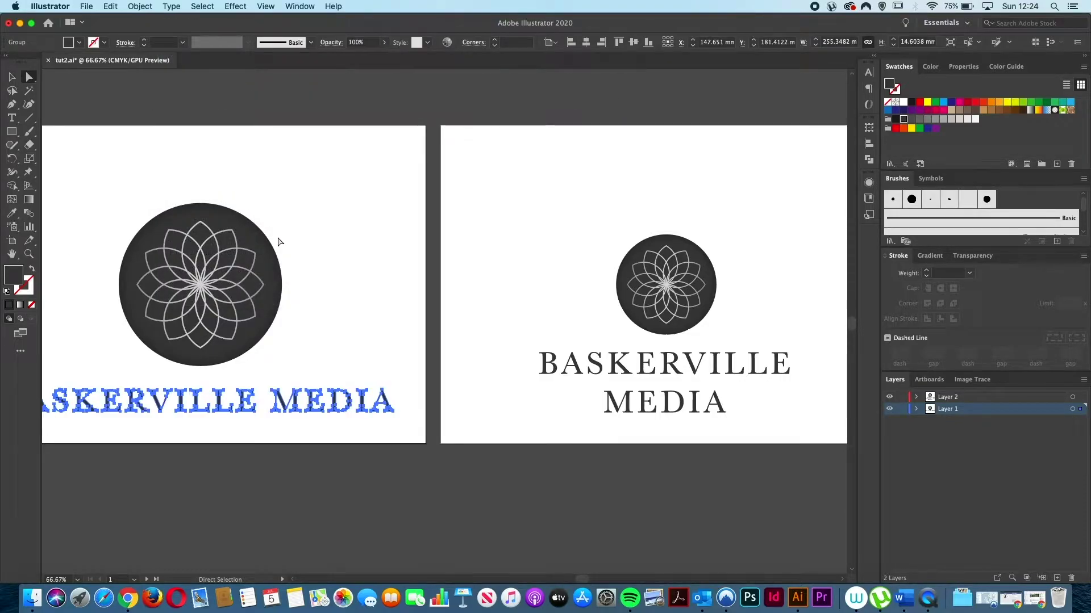
{"action": "scroll", "coordinate": [272, 427], "scroll_direction": "left", "scroll_amount": 3}
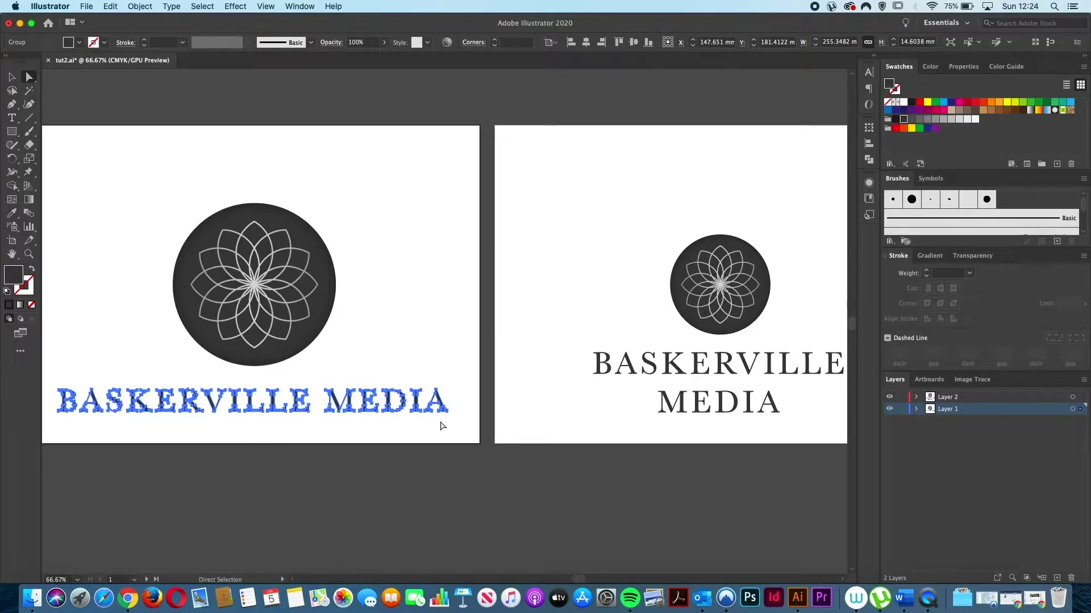
{"action": "left_click", "coordinate": [465, 404]}
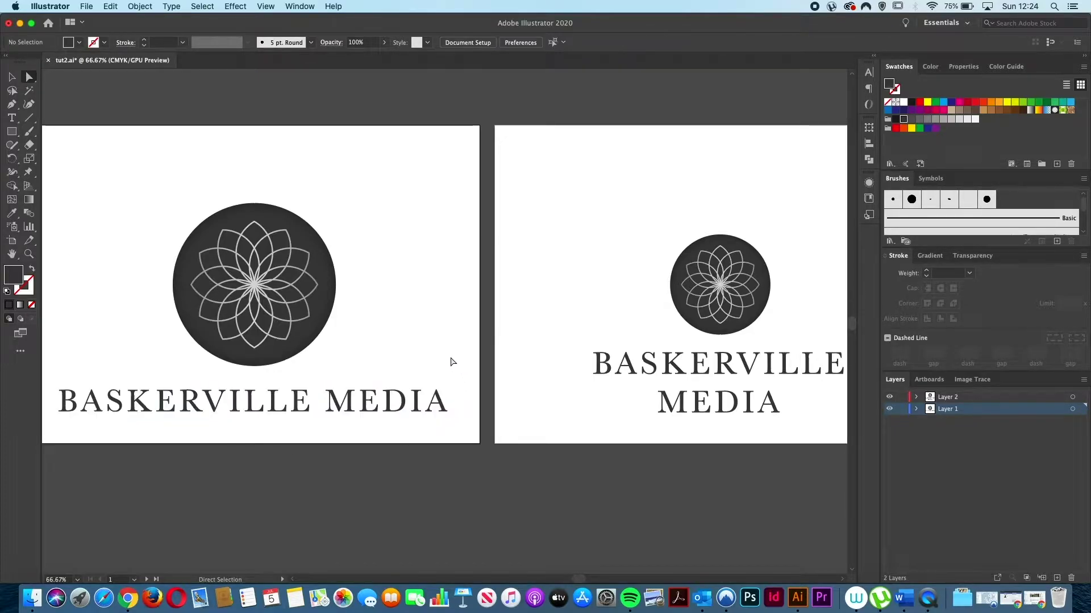
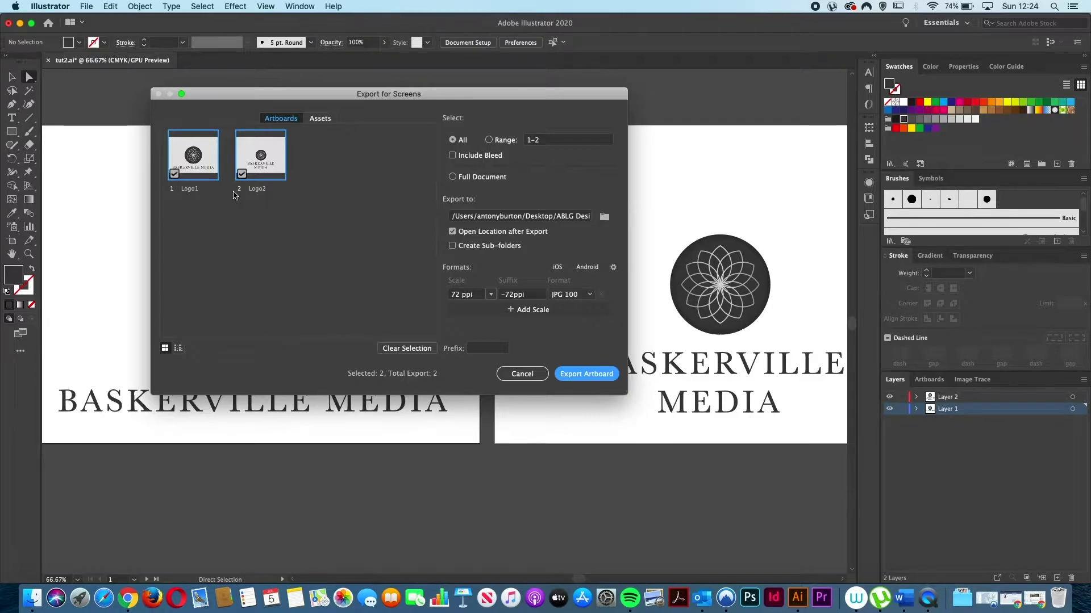
- Examine the asset-based options in Export for Screens and the Asset Export panel, then return to Export for Screens
{"action": "left_click", "coordinate": [320, 119]}
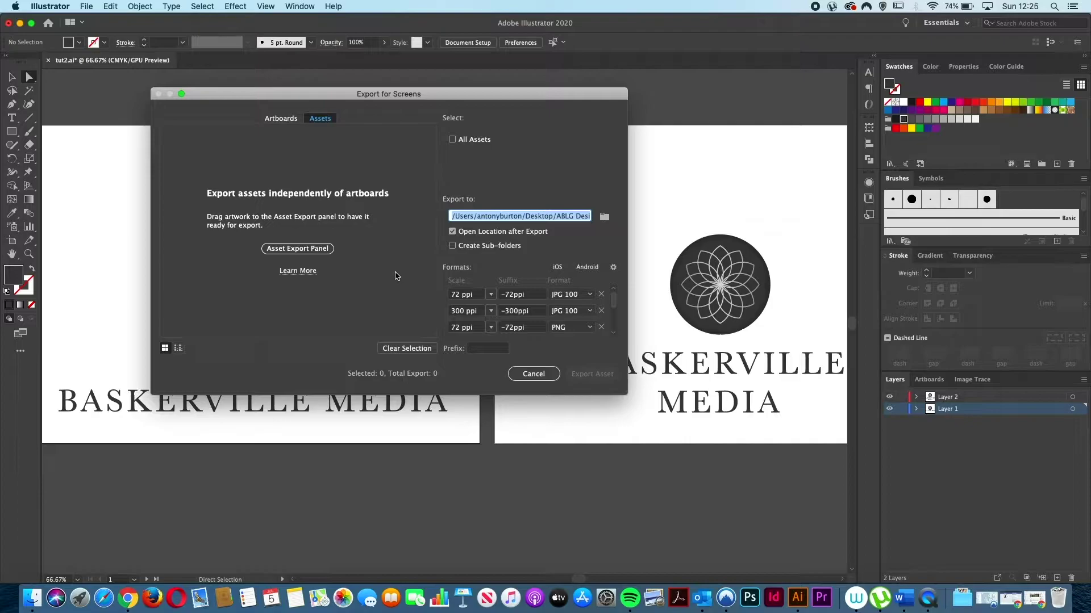
{"action": "left_click", "coordinate": [537, 373]}
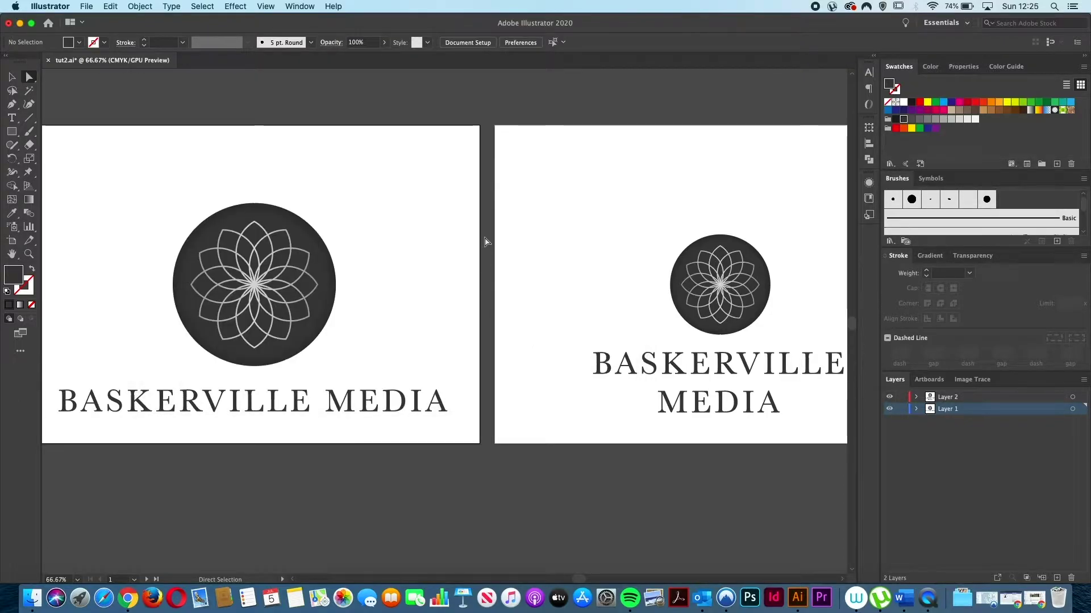
{"action": "left_click", "coordinate": [301, 7]}
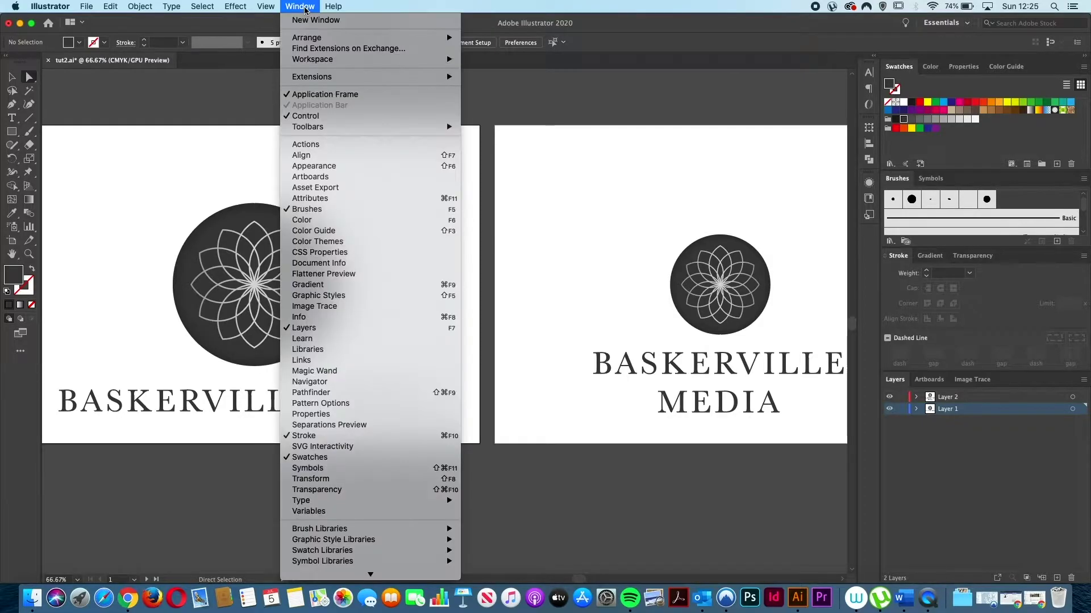
{"action": "left_click", "coordinate": [322, 189]}
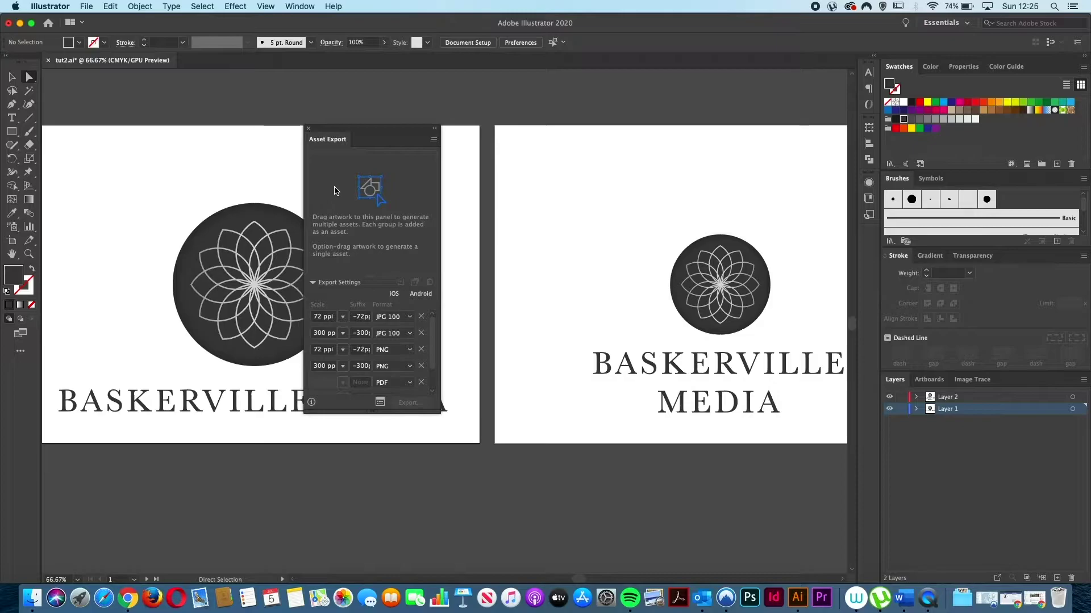
{"action": "left_click_drag", "start_coordinate": [375, 137], "coordinate": [421, 126]}
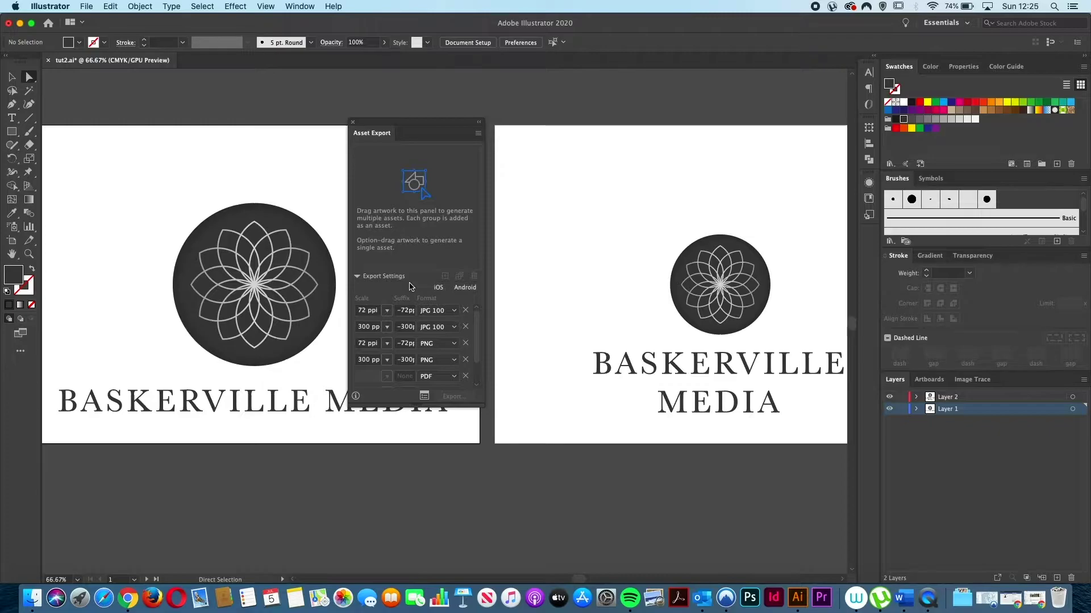
{"action": "left_click", "coordinate": [425, 396]}
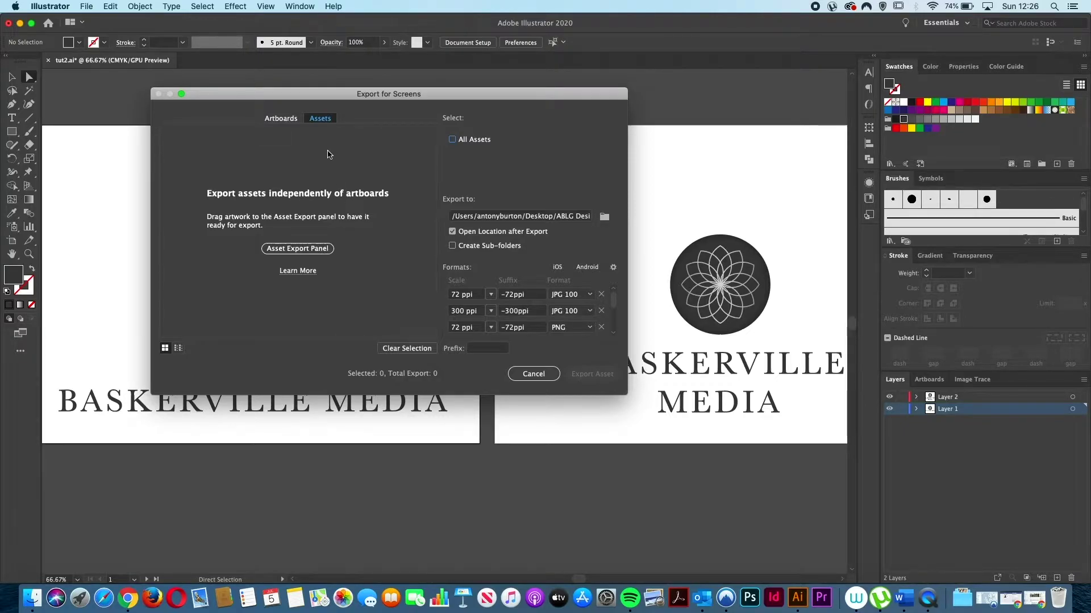
- Include all artboards in the export and confirm Logo1 as the first artboard's name
{"action": "left_click", "coordinate": [281, 118]}
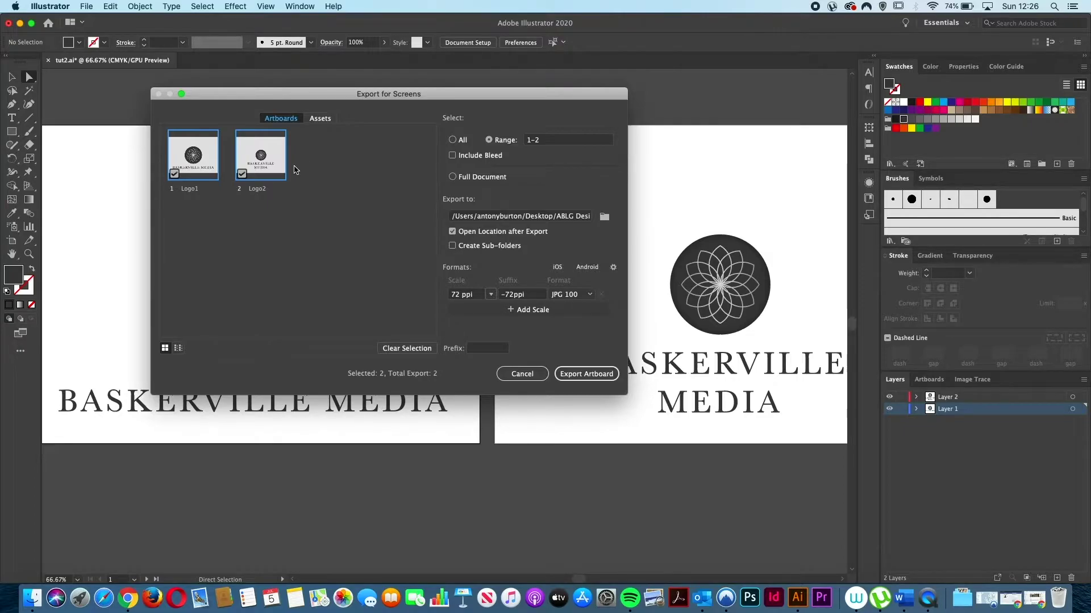
{"action": "left_click", "coordinate": [242, 175]}
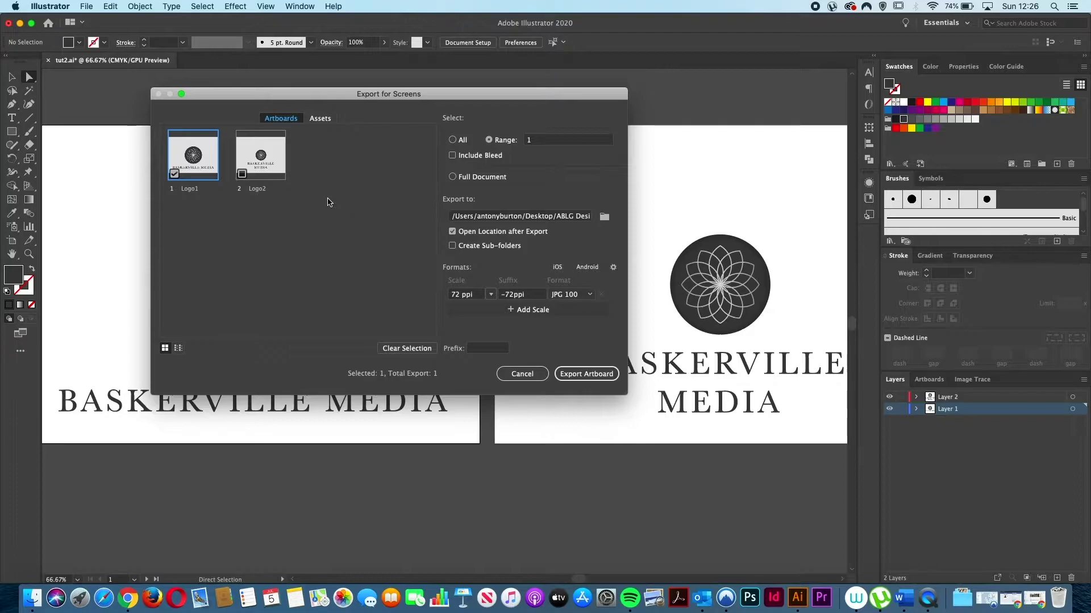
{"action": "left_click", "coordinate": [453, 141]}
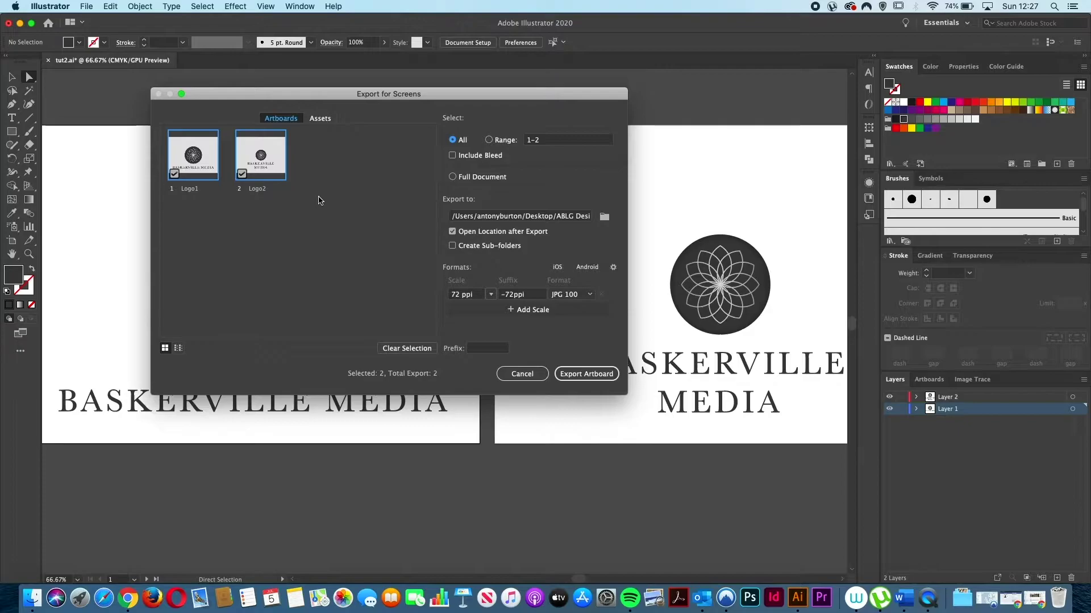
{"action": "double_click", "coordinate": [192, 190]}
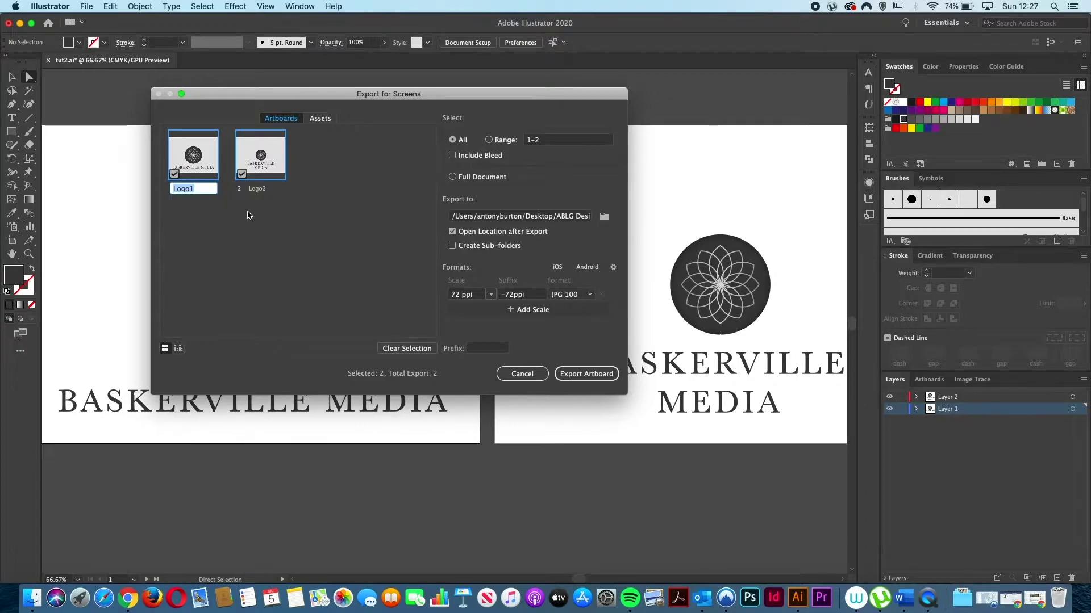
{"action": "key", "text": "Return"}
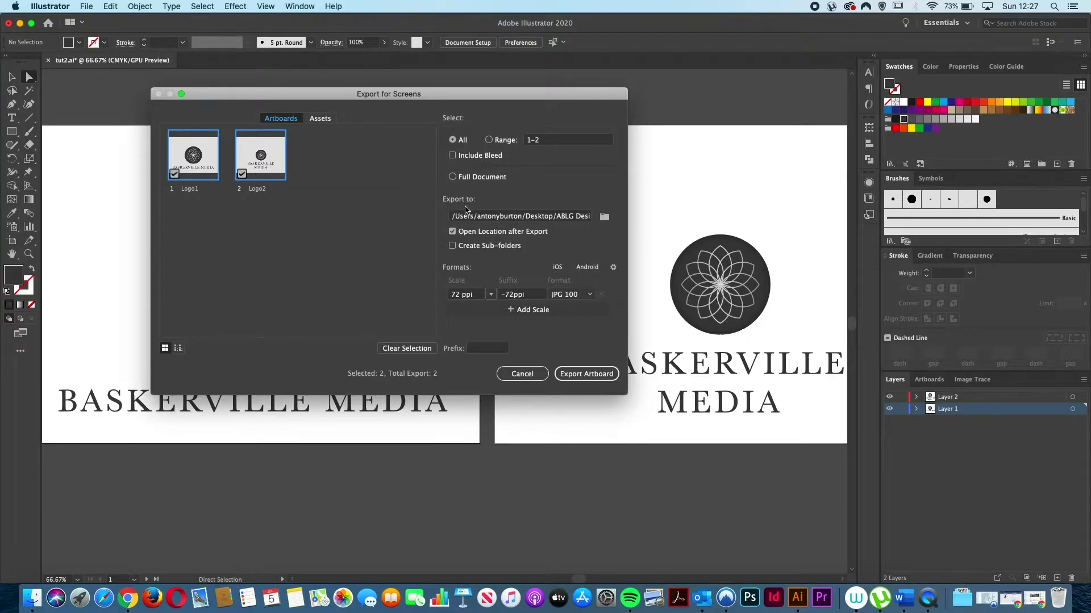
- Choose the video folder as the export location and use Resolution scaling at 72 ppi with JPG 100 for the first format
{"action": "left_click", "coordinate": [607, 222]}
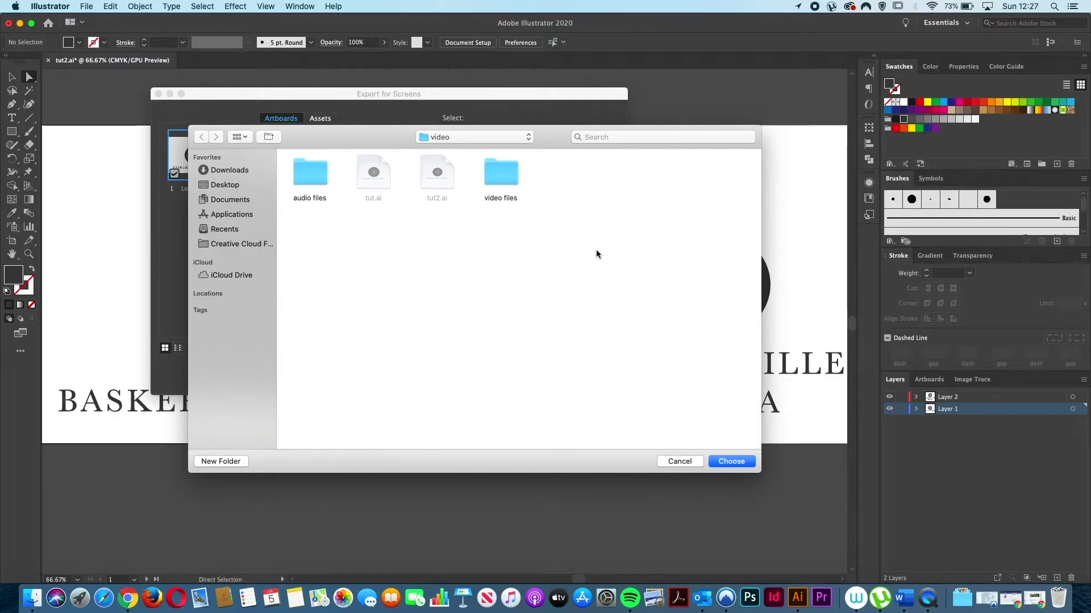
{"action": "left_click", "coordinate": [744, 464]}
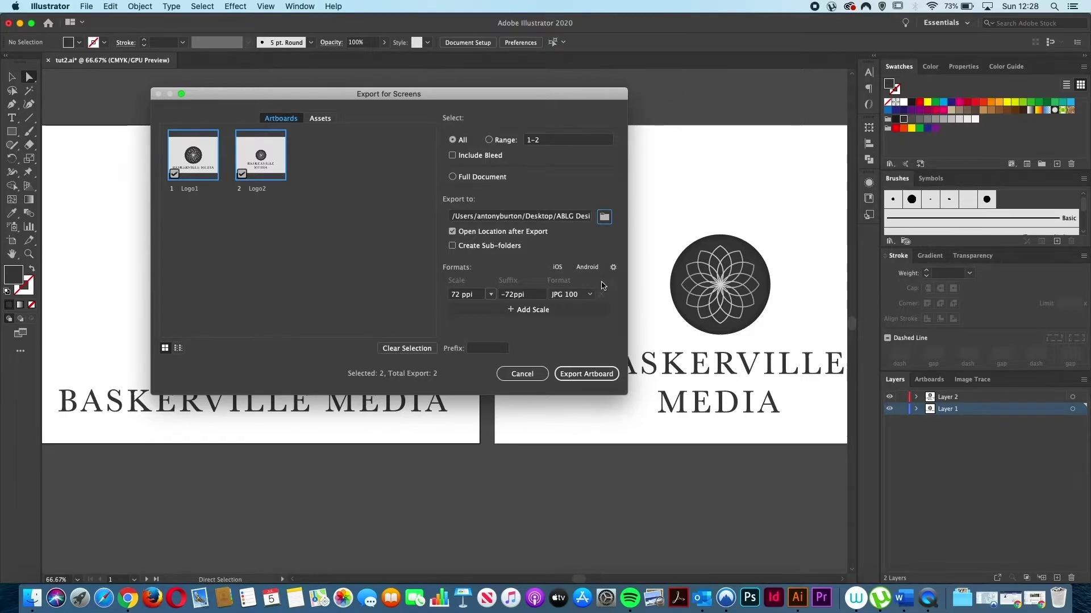
{"action": "left_click", "coordinate": [492, 294]}
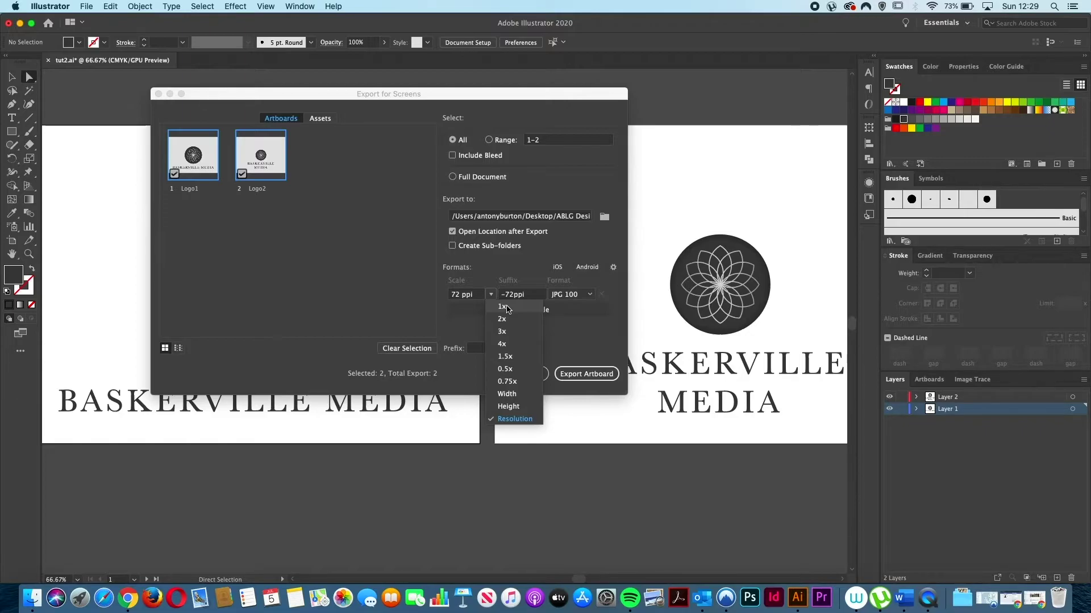
{"action": "left_click", "coordinate": [536, 418]}
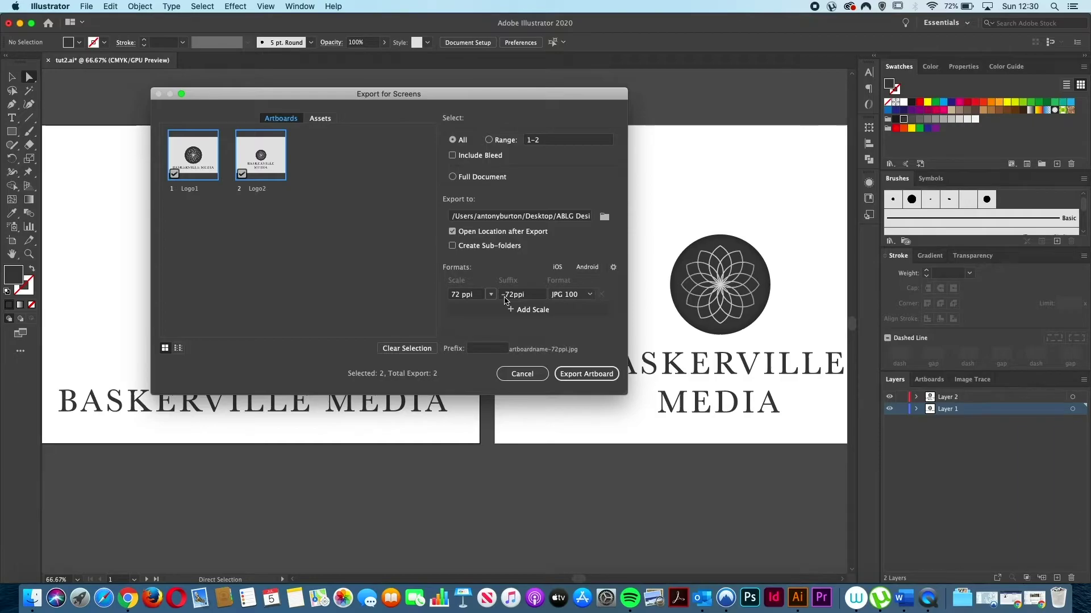
{"action": "left_click", "coordinate": [590, 295]}
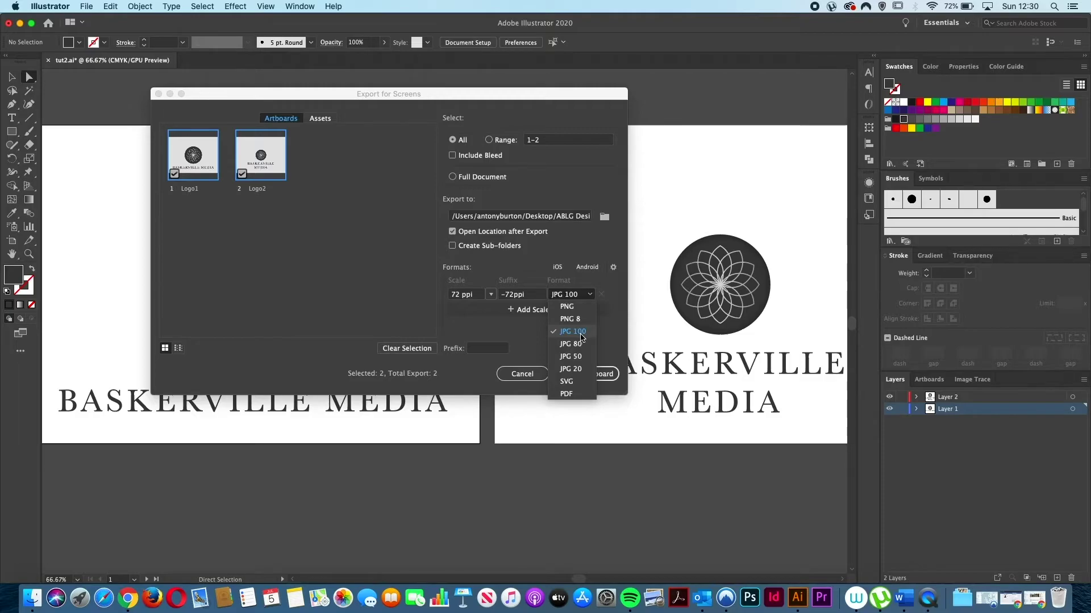
{"action": "left_click", "coordinate": [616, 319]}
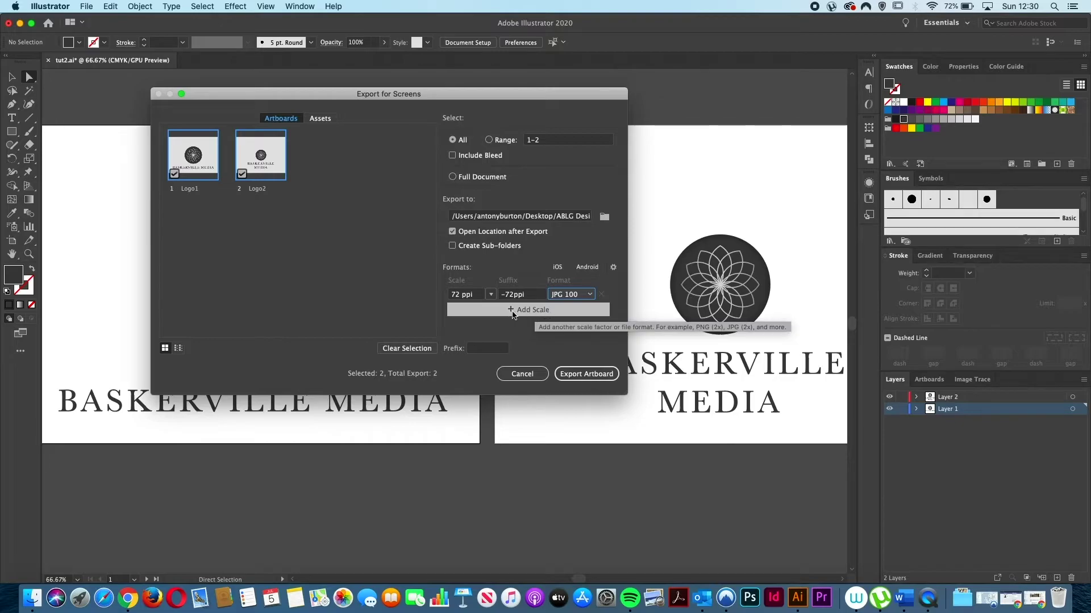
- Add a second export format using Resolution scaling at 300 ppi, with the suffix -300ppi and format JPG 100
{"action": "left_click", "coordinate": [534, 314]}
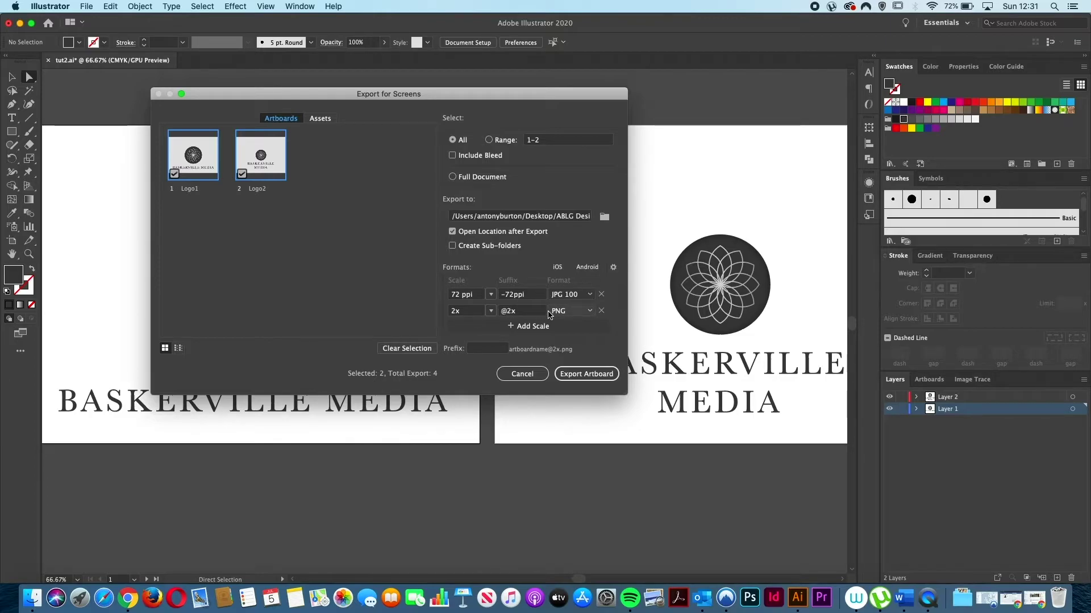
{"action": "left_click", "coordinate": [492, 311]}
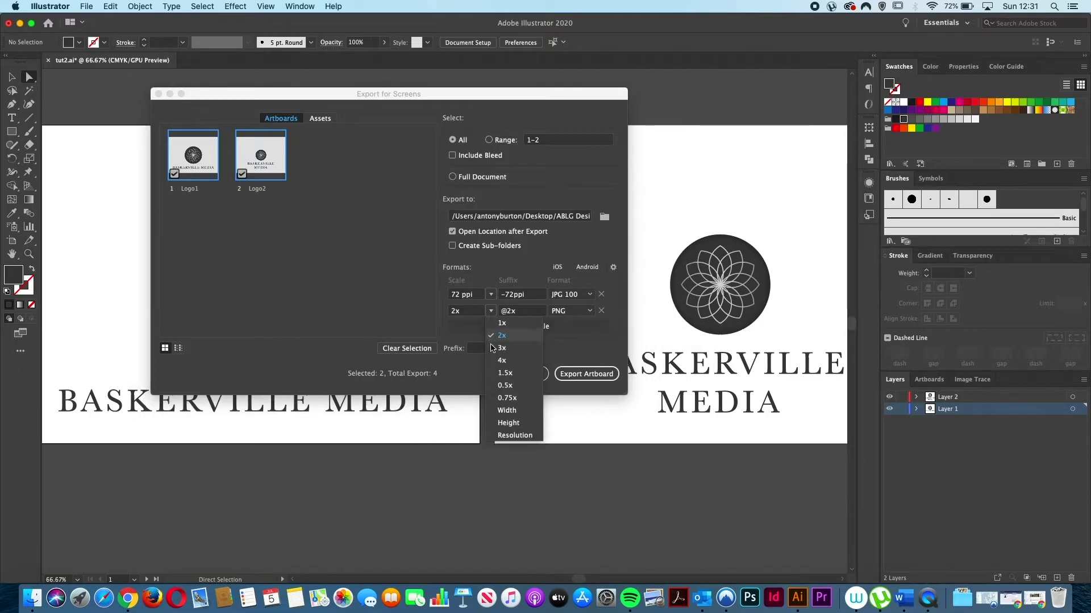
{"action": "left_click", "coordinate": [519, 436]}
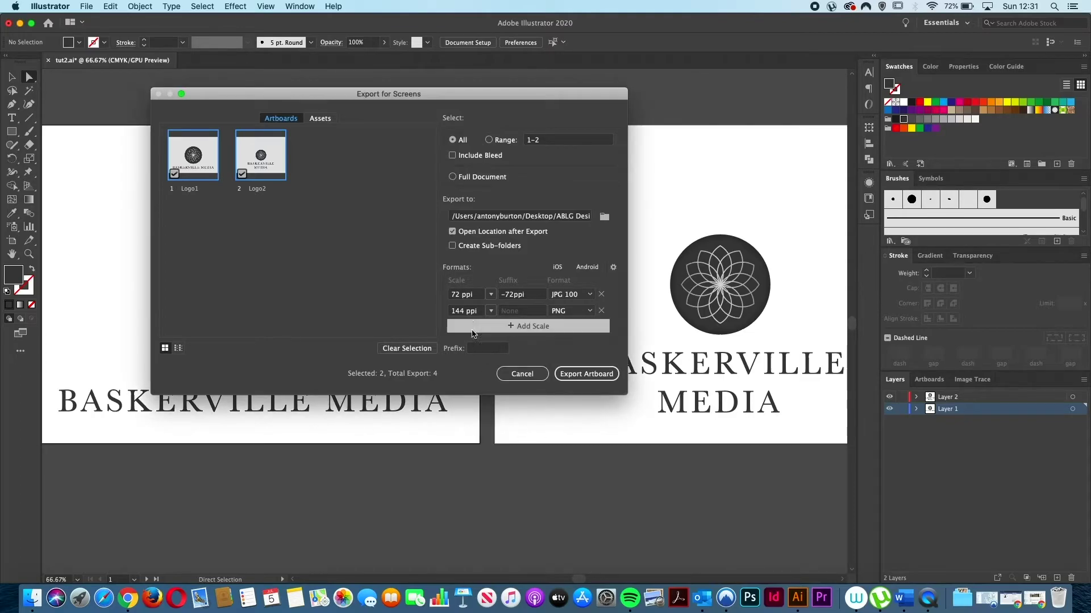
{"action": "double_click", "coordinate": [457, 311]}
{"action": "type", "text": "100"}
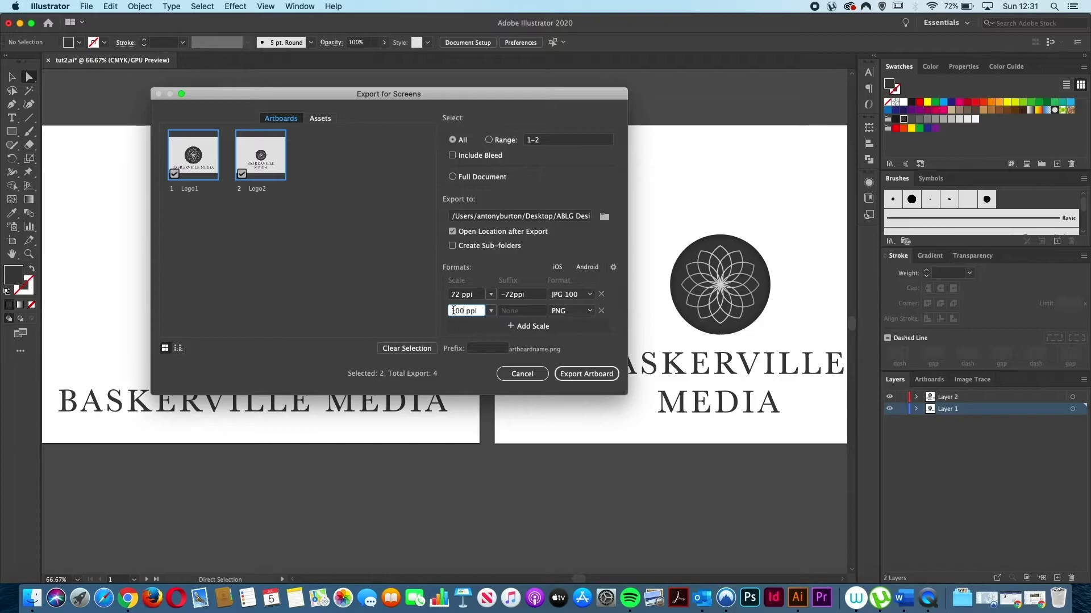
{"action": "left_click", "coordinate": [517, 316]}
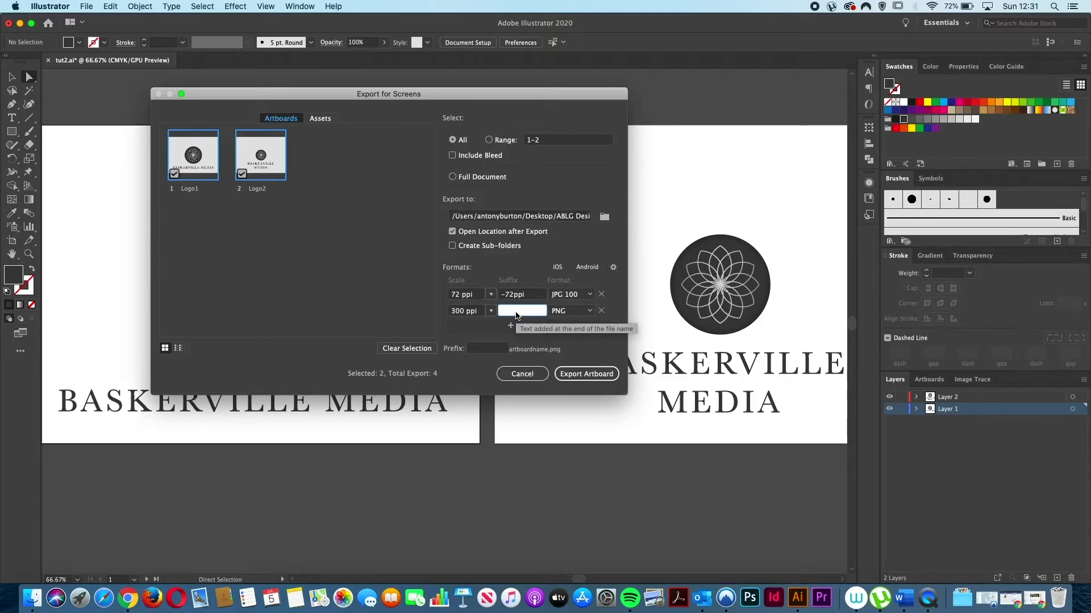
{"action": "type", "text": "-300ppi"}
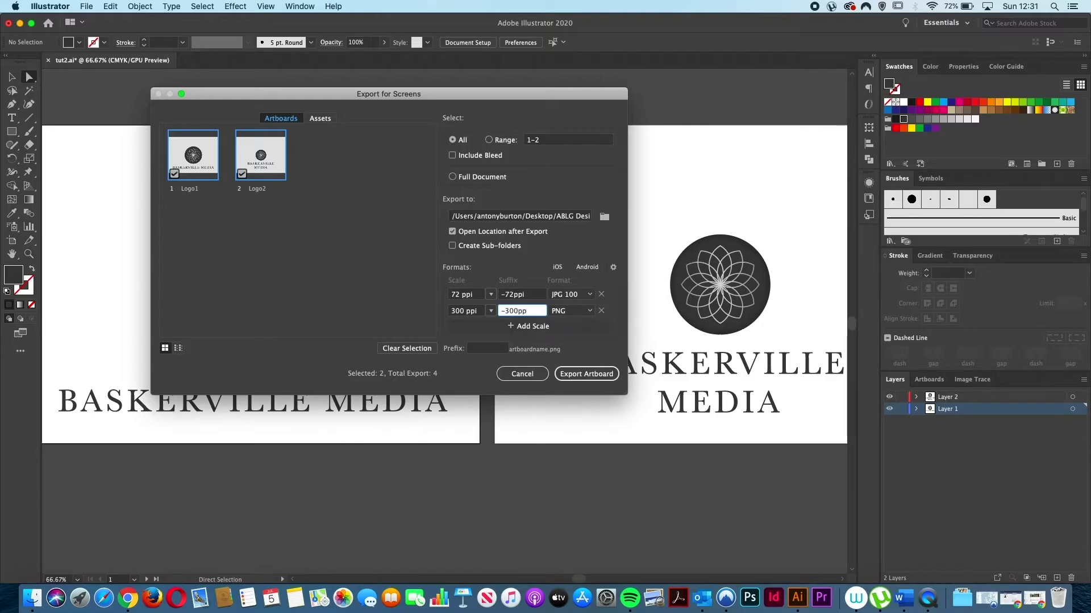
{"action": "left_click", "coordinate": [588, 312]}
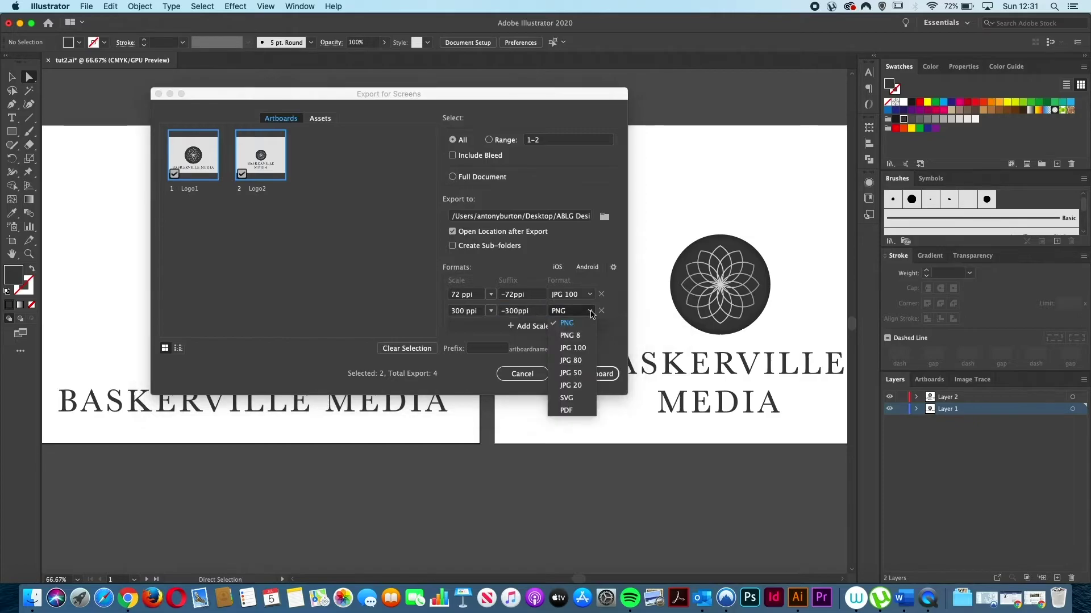
{"action": "left_click", "coordinate": [574, 348]}
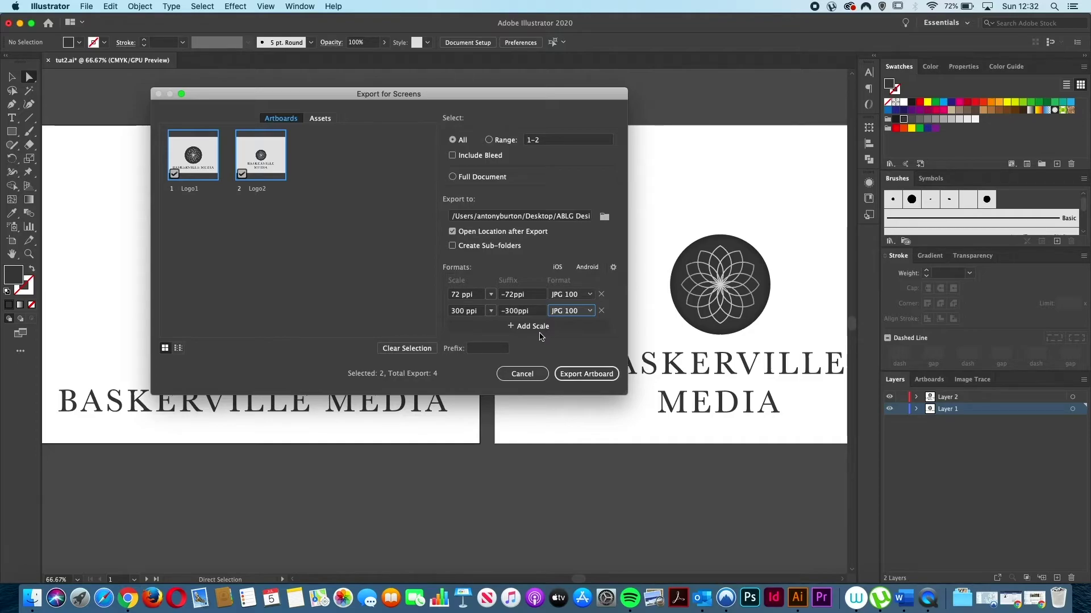
- Add two PNG export formats using Resolution scaling, one at 72 ppi and the other at 300 ppi
{"action": "left_click", "coordinate": [511, 328]}
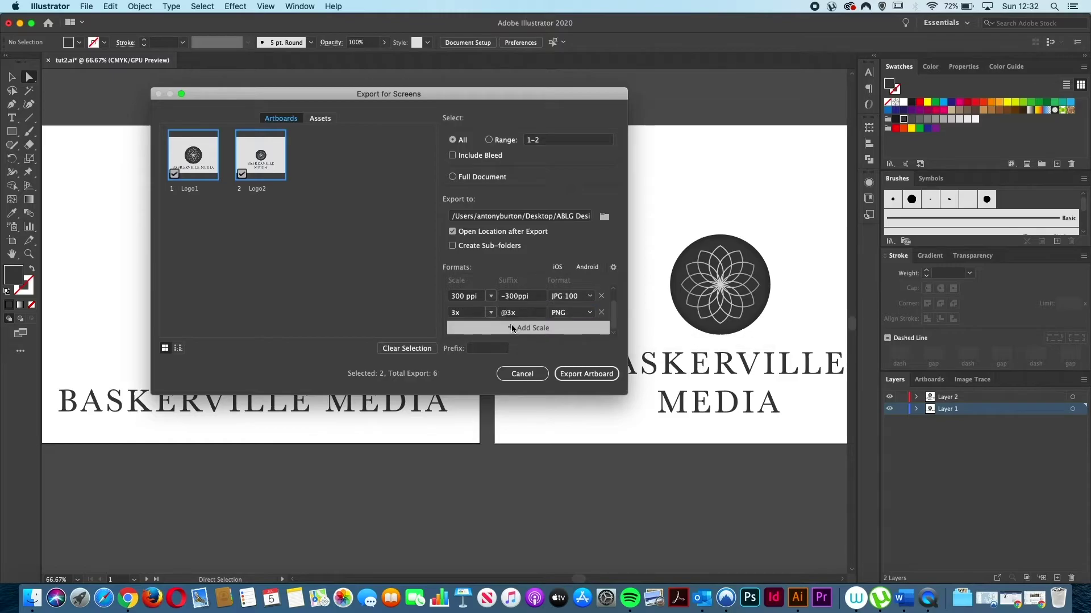
{"action": "left_click", "coordinate": [510, 329]}
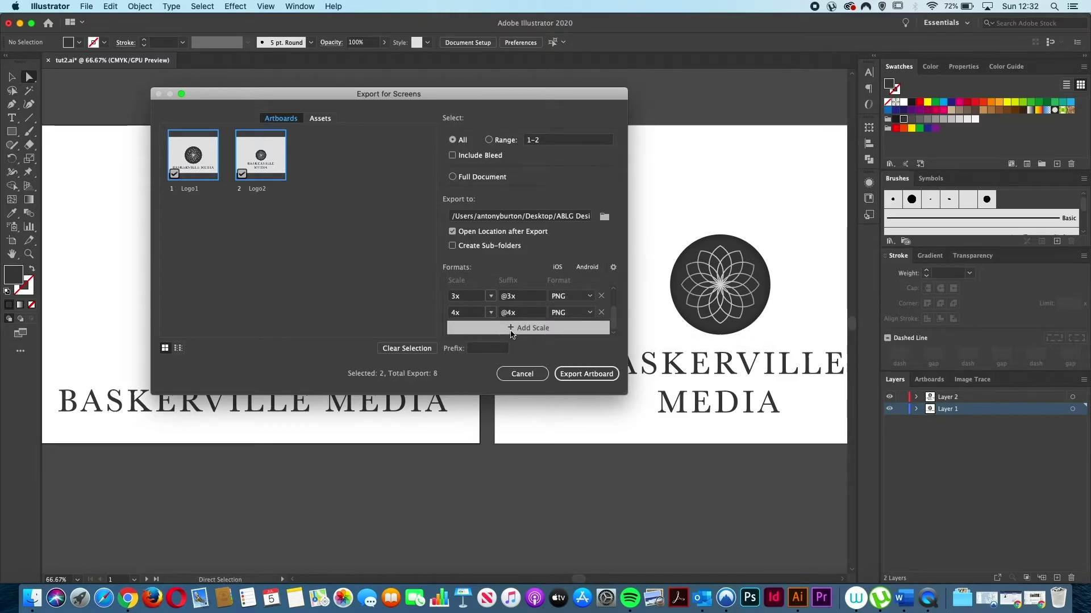
{"action": "left_click", "coordinate": [491, 296]}
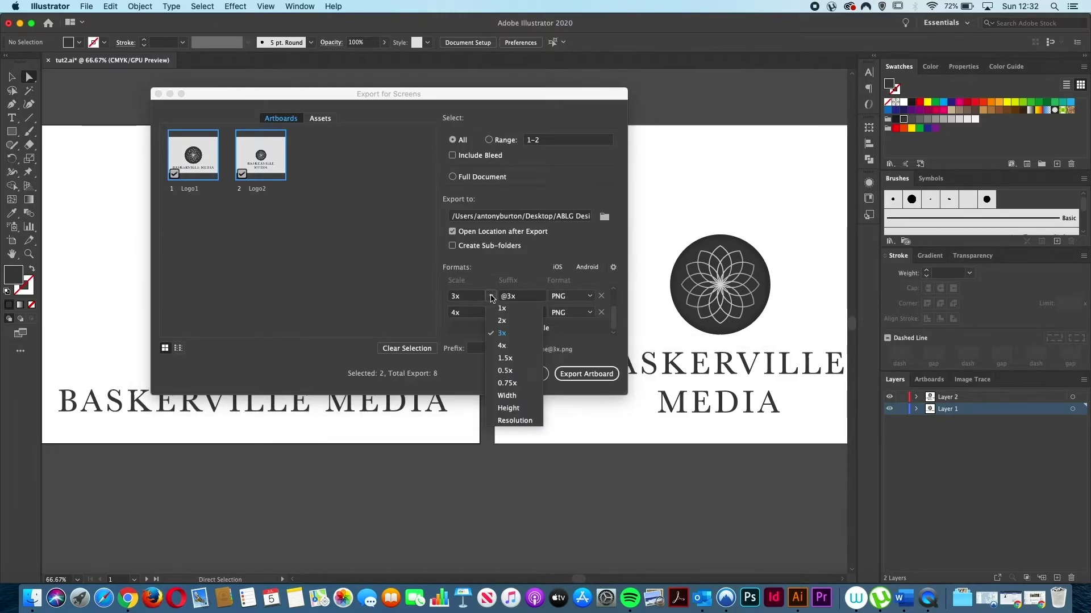
{"action": "left_click", "coordinate": [514, 420]}
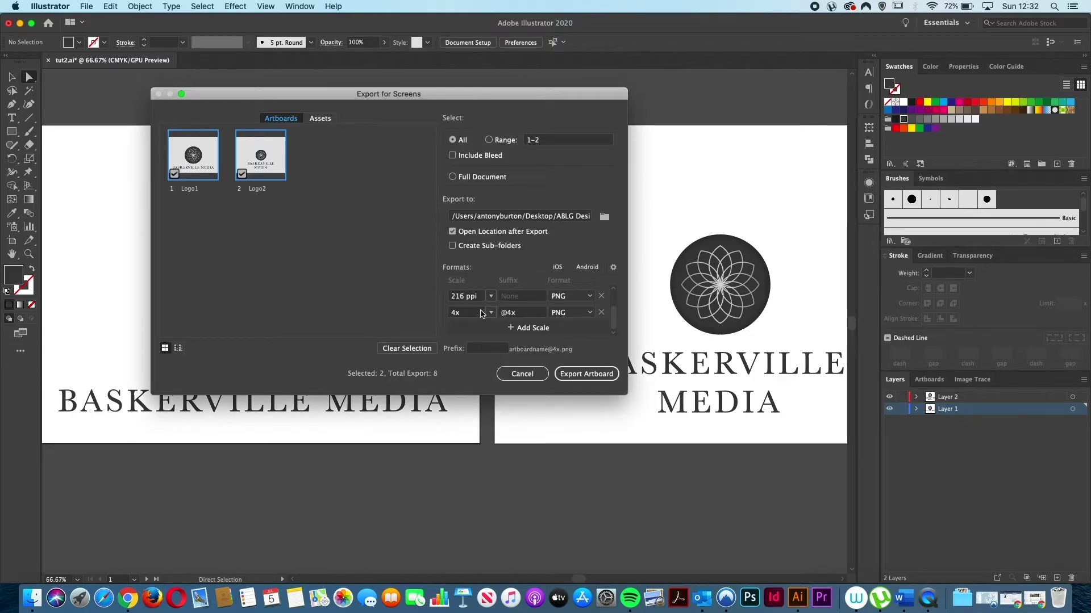
{"action": "left_click_drag", "start_coordinate": [465, 296], "coordinate": [447, 298]}
{"action": "type", "text": "72"}
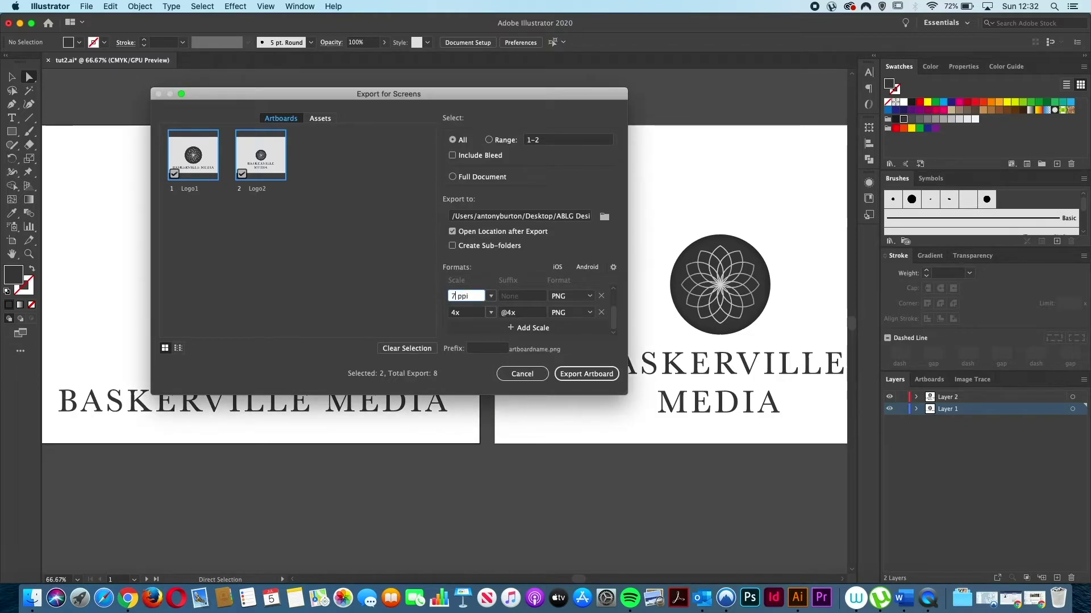
{"action": "left_click", "coordinate": [491, 313]}
{"action": "left_click", "coordinate": [514, 437]}
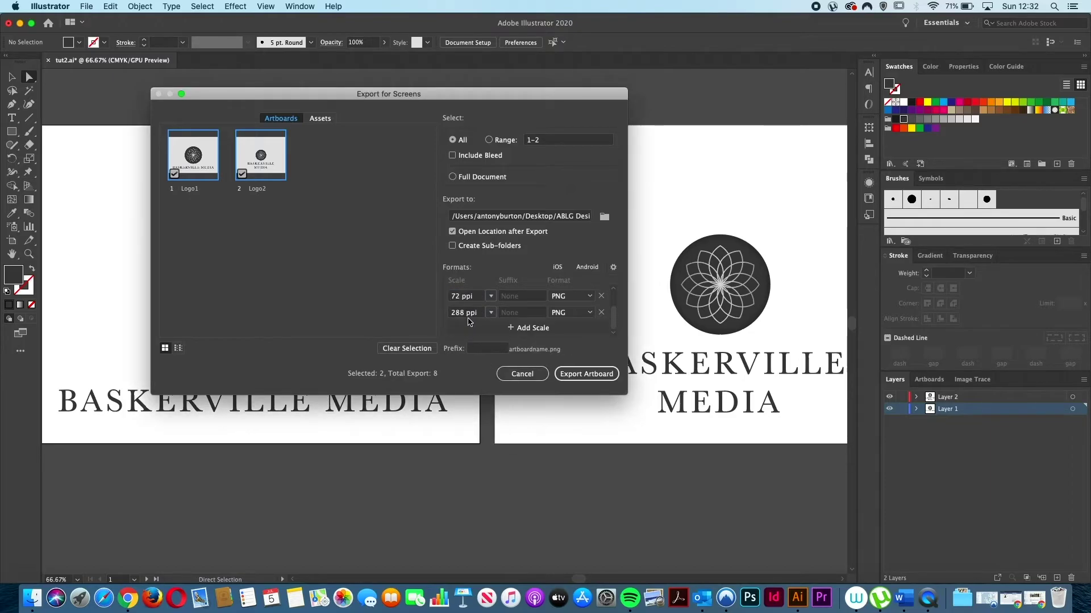
{"action": "left_click_drag", "start_coordinate": [467, 312], "coordinate": [447, 314]}
{"action": "type", "text": "300"}
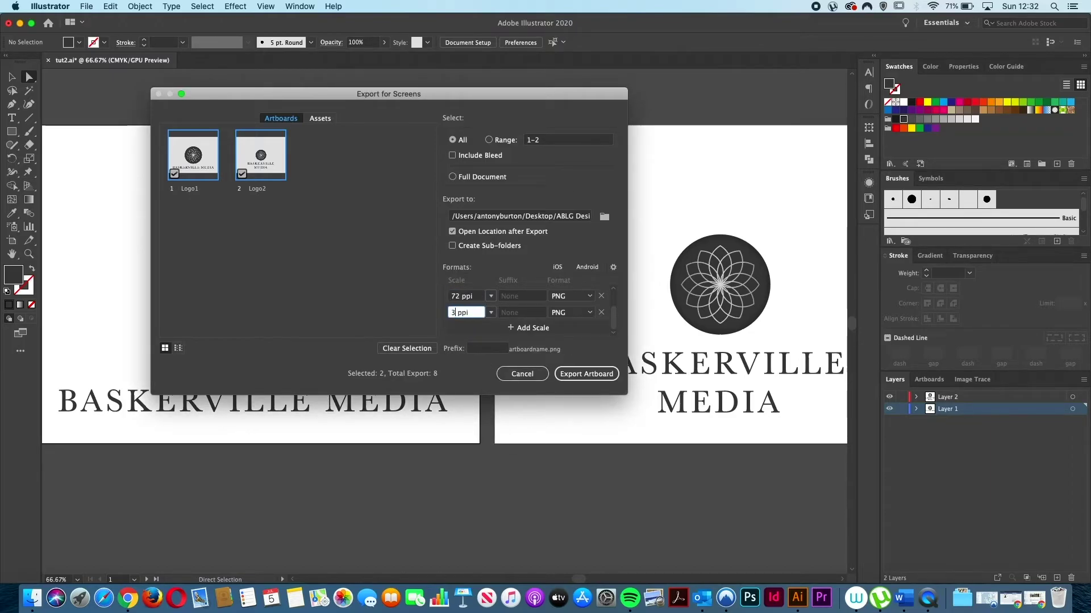
- Set the PNG formats' file name suffixes to -72ppi and -300ppi, matching their resolutions
{"action": "left_click", "coordinate": [522, 297]}
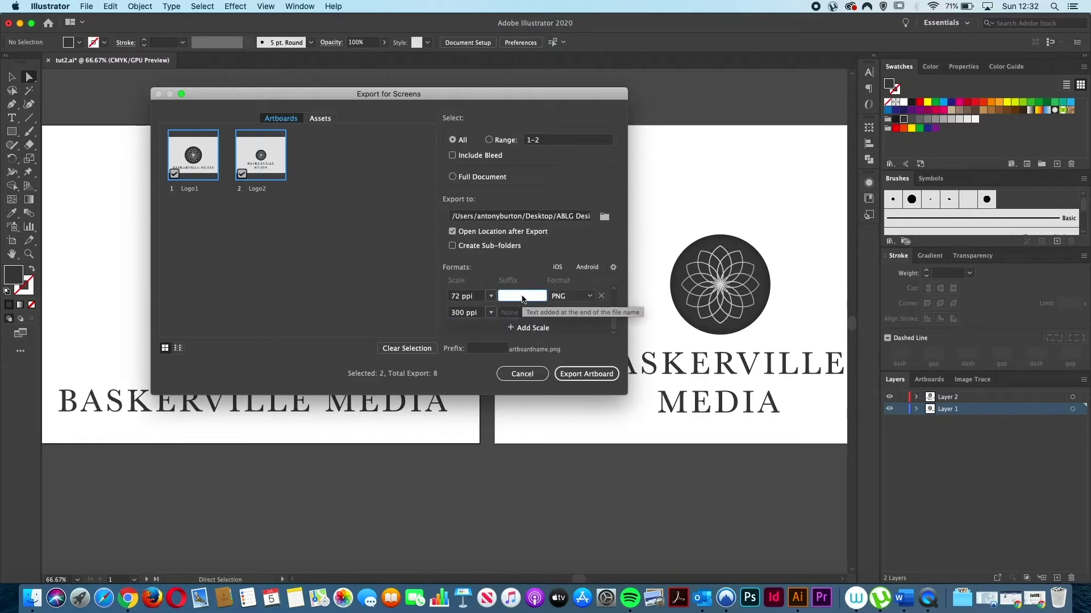
{"action": "type", "text": "-72ppi"}
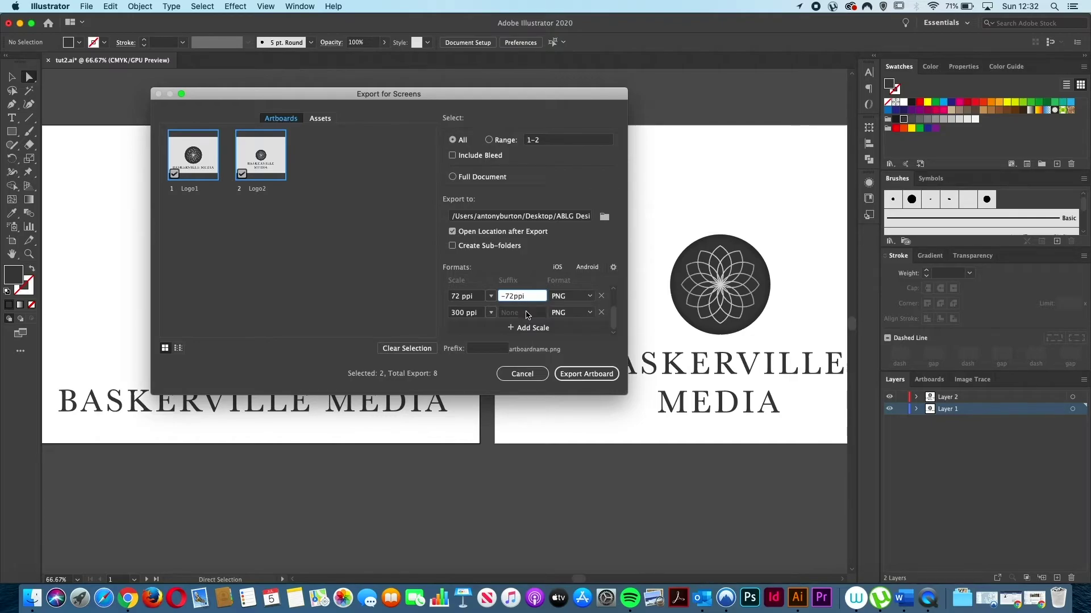
{"action": "left_click", "coordinate": [527, 313]}
{"action": "type", "text": "-300p"}
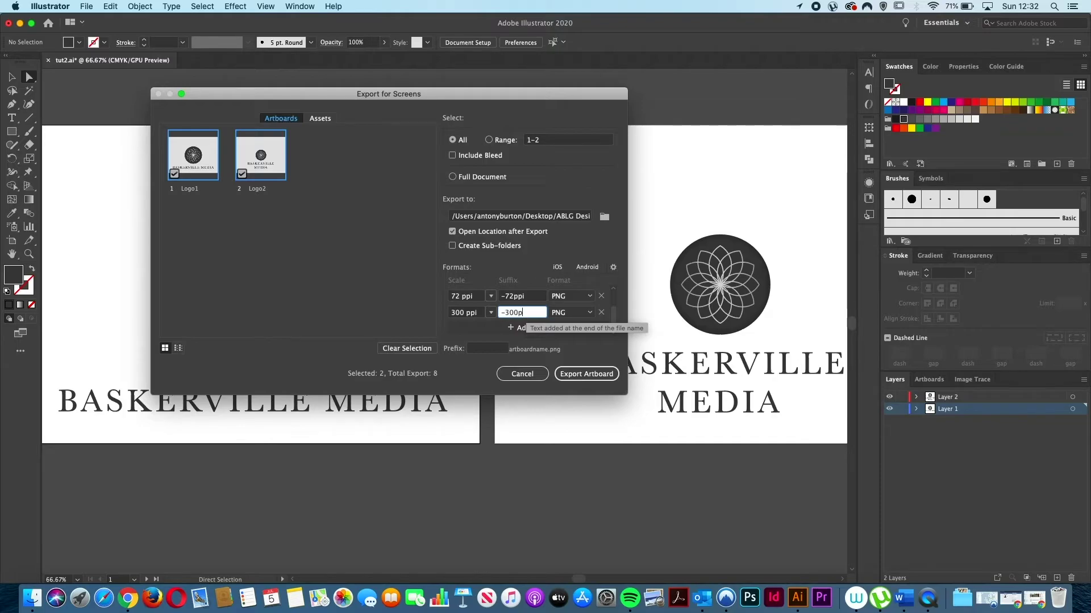
{"action": "type", "text": "pi"}
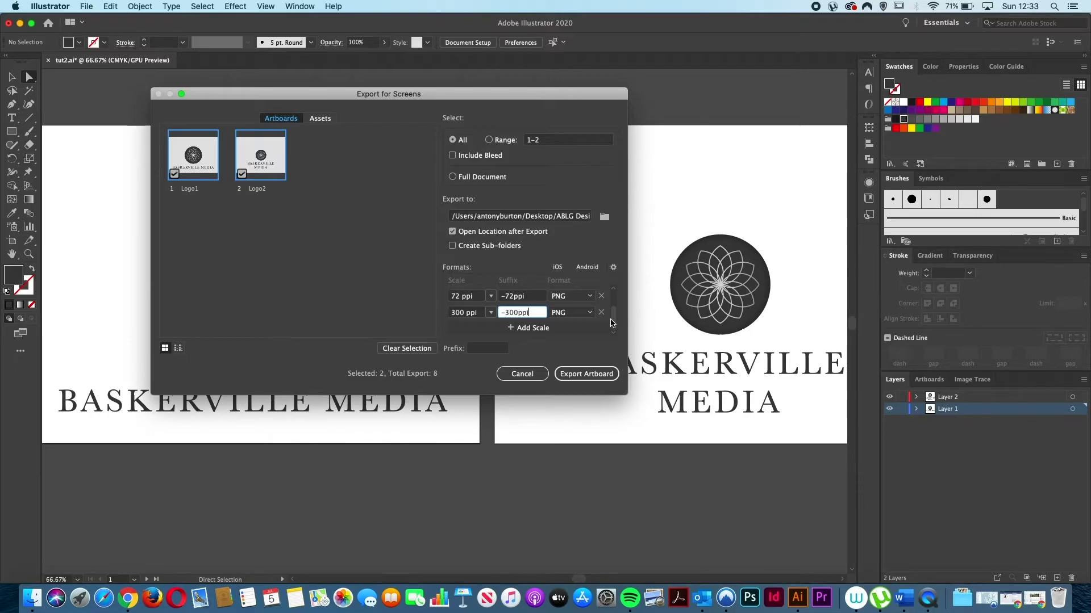
- Add two vector export formats for the artboards, one as SVG and one as PDF
{"action": "left_click", "coordinate": [531, 330]}
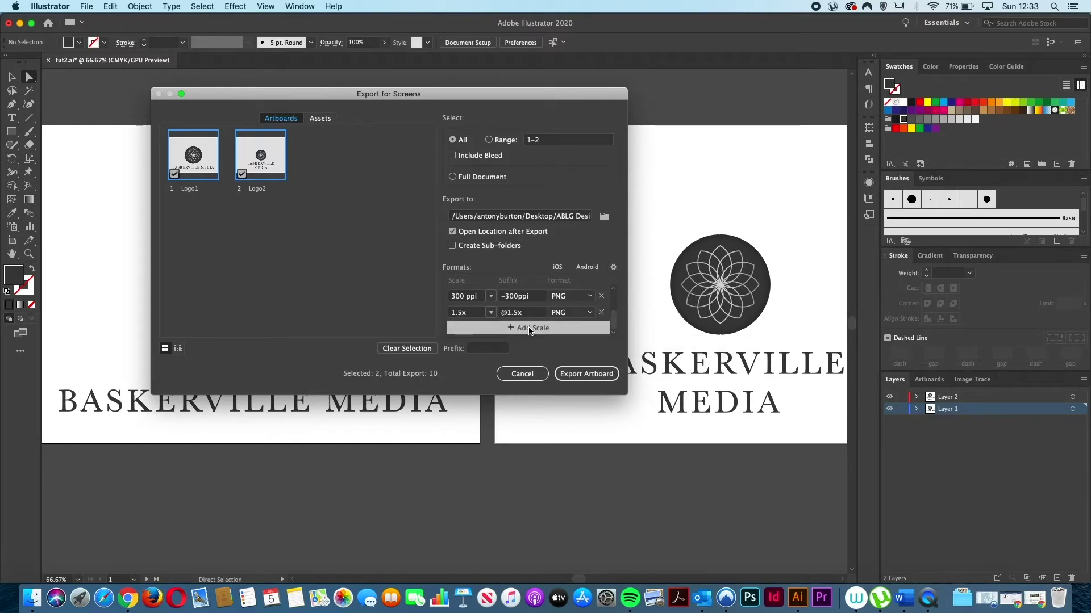
{"action": "left_click", "coordinate": [591, 314]}
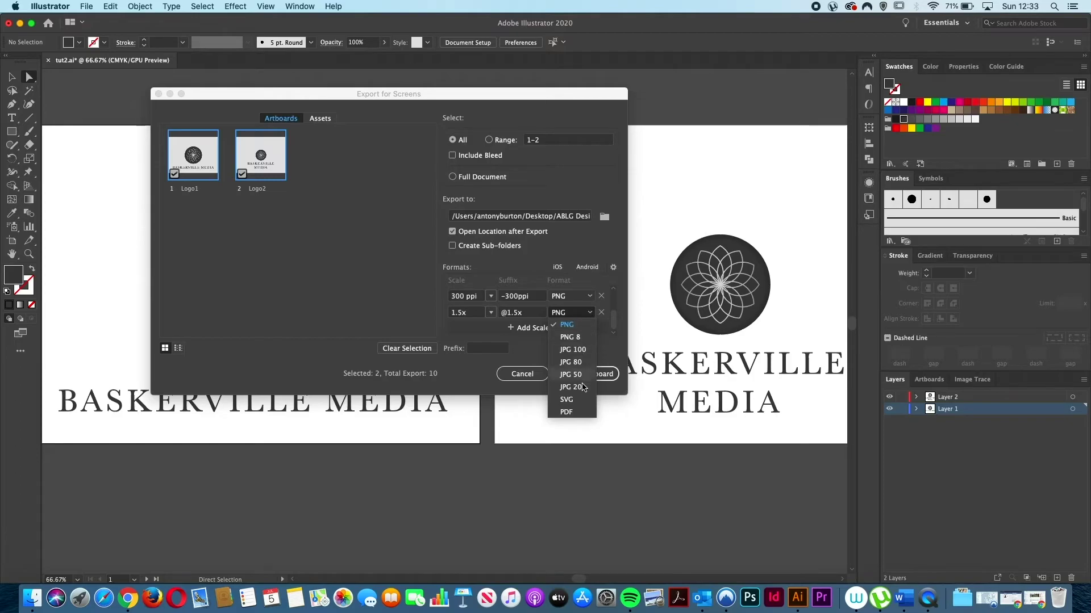
{"action": "left_click", "coordinate": [584, 400]}
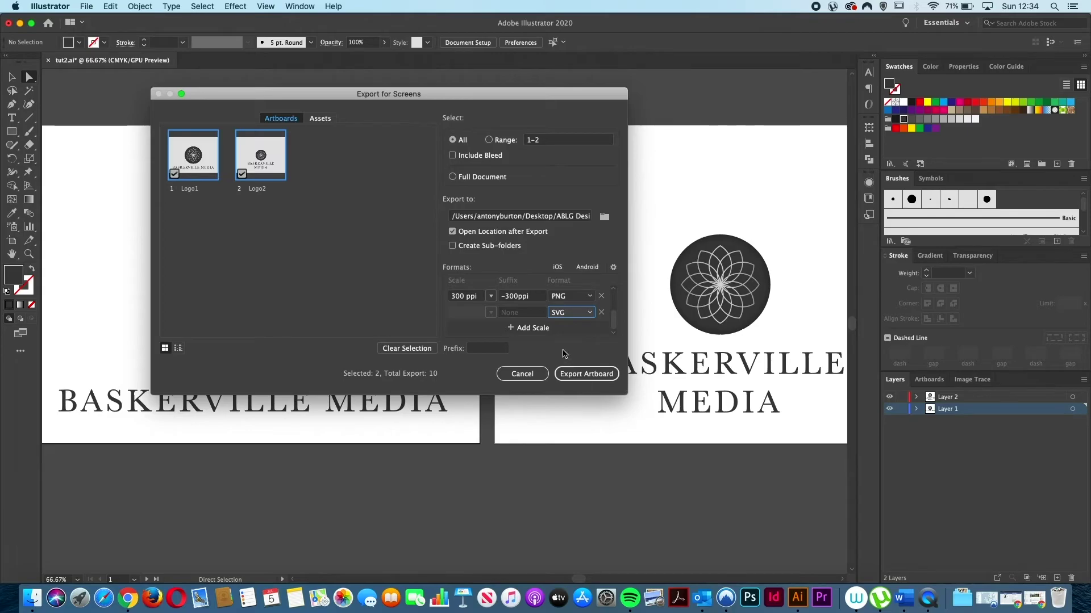
{"action": "left_click", "coordinate": [531, 329]}
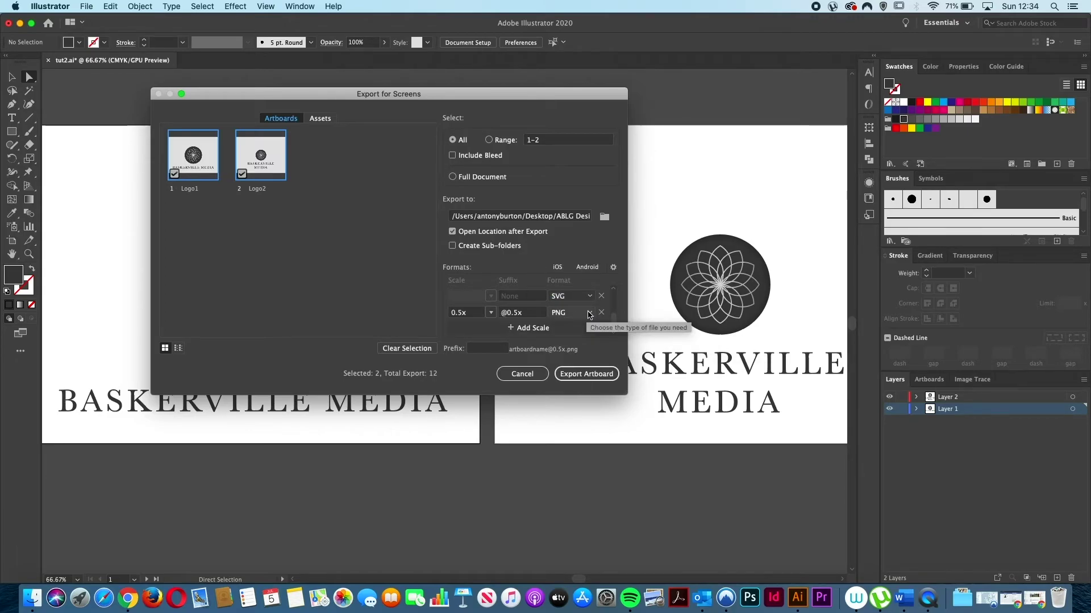
{"action": "left_click", "coordinate": [589, 314]}
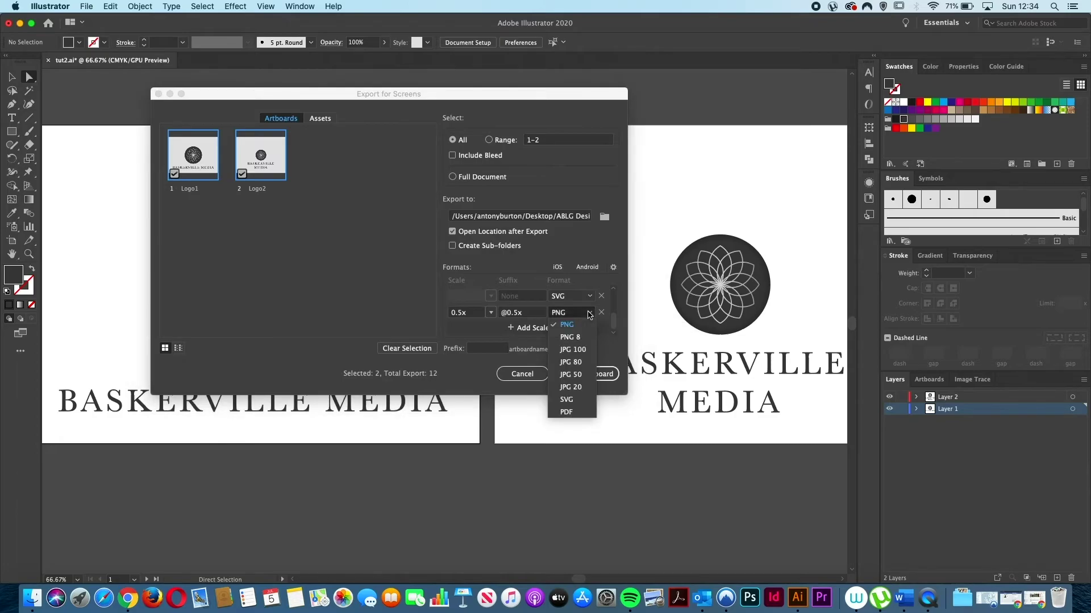
{"action": "left_click", "coordinate": [585, 412]}
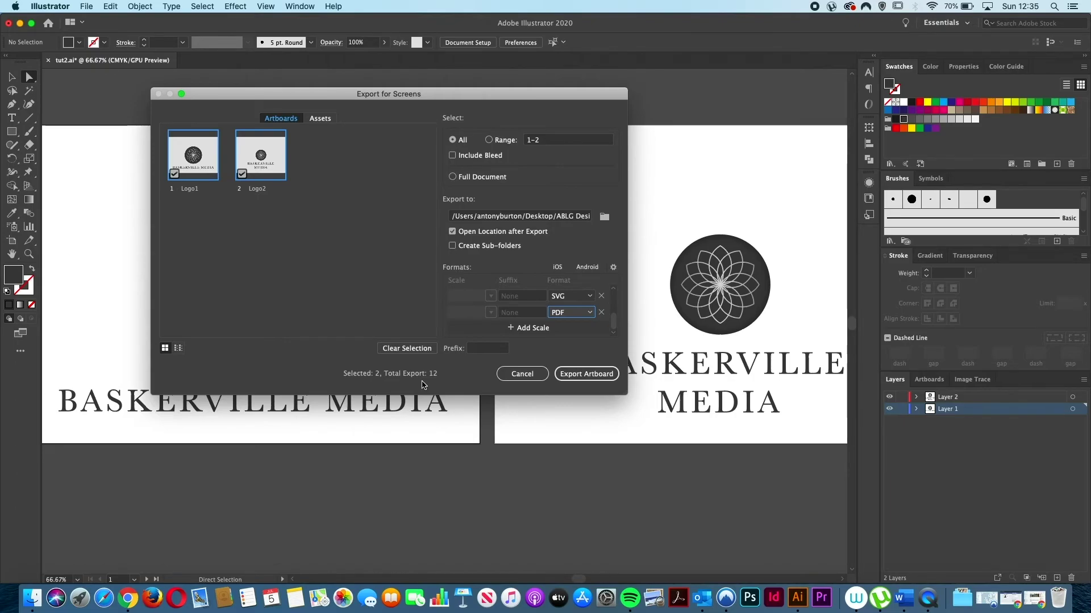
- Export the artboards in all configured formats, close the resulting video folder window and return to Illustrator
{"action": "left_click", "coordinate": [593, 377]}
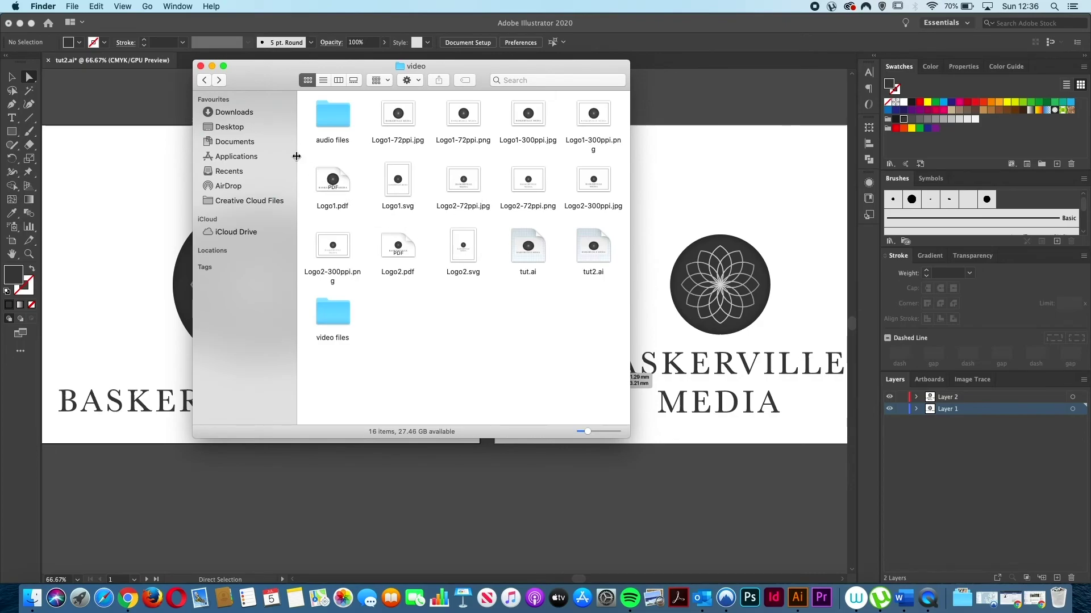
{"action": "left_click", "coordinate": [201, 66]}
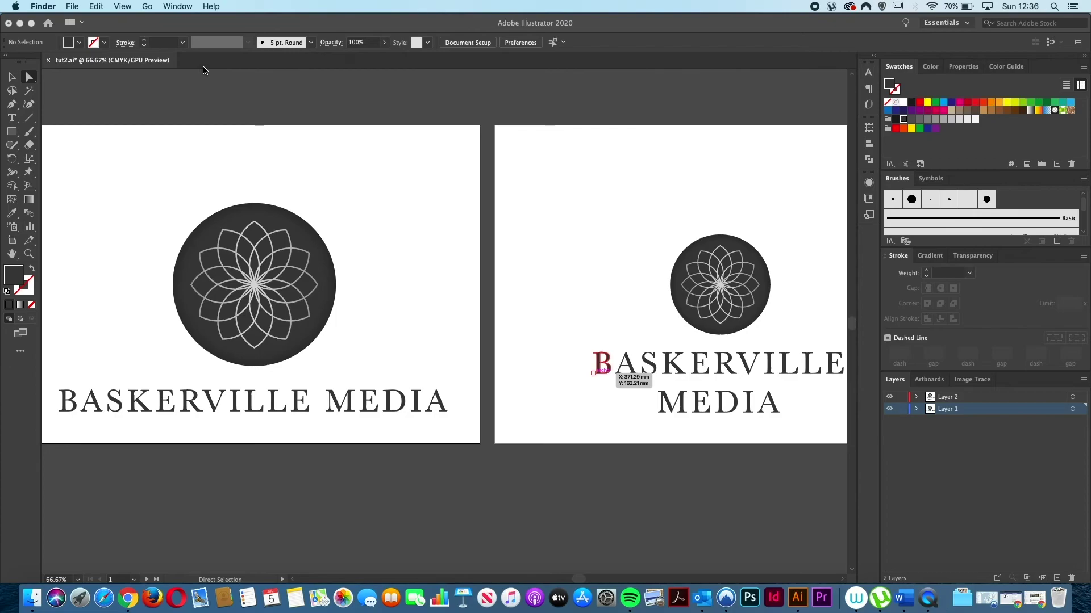
{"action": "left_click", "coordinate": [643, 37]}
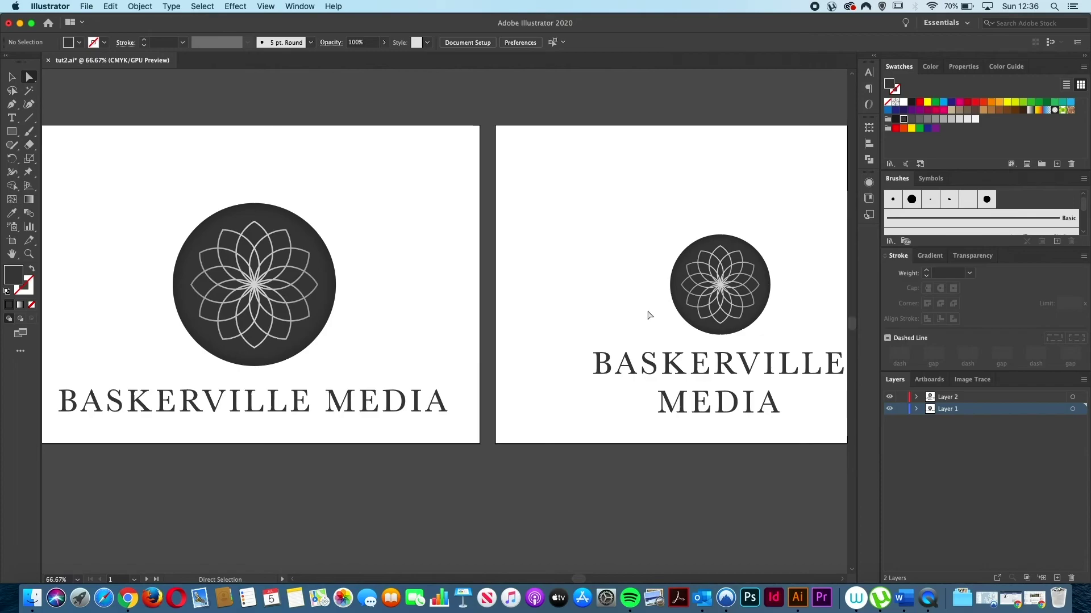
- Bring up the Artboards panel
{"action": "left_click", "coordinate": [296, 7]}
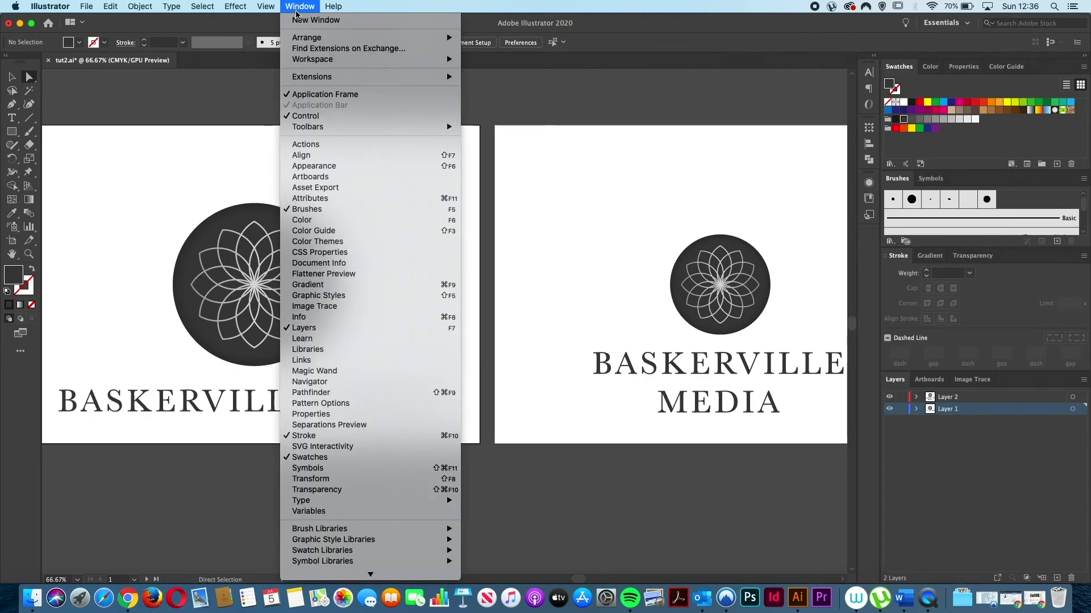
{"action": "left_click", "coordinate": [338, 178]}
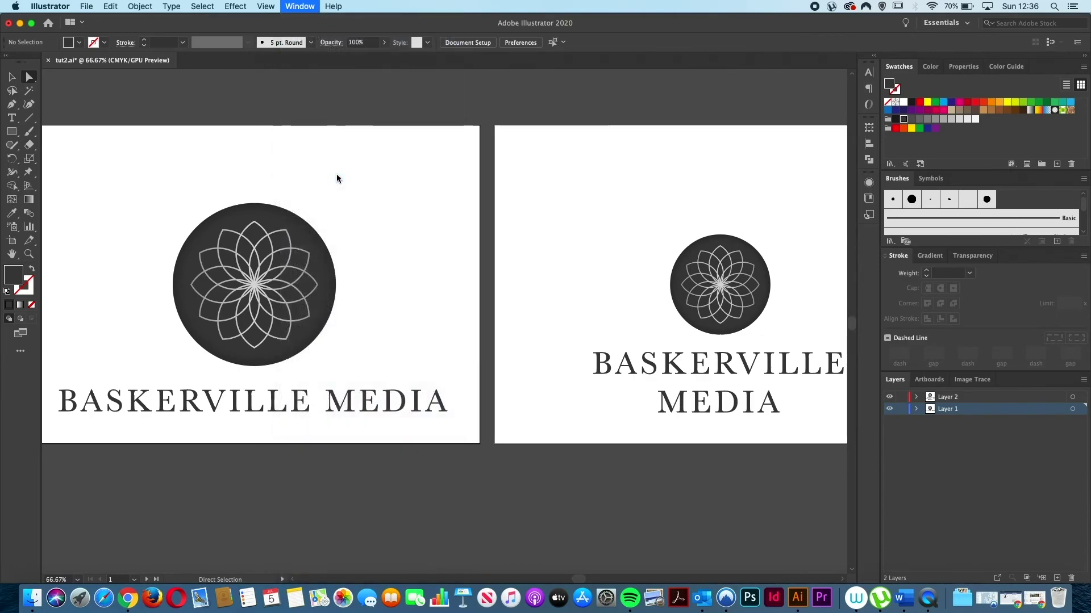